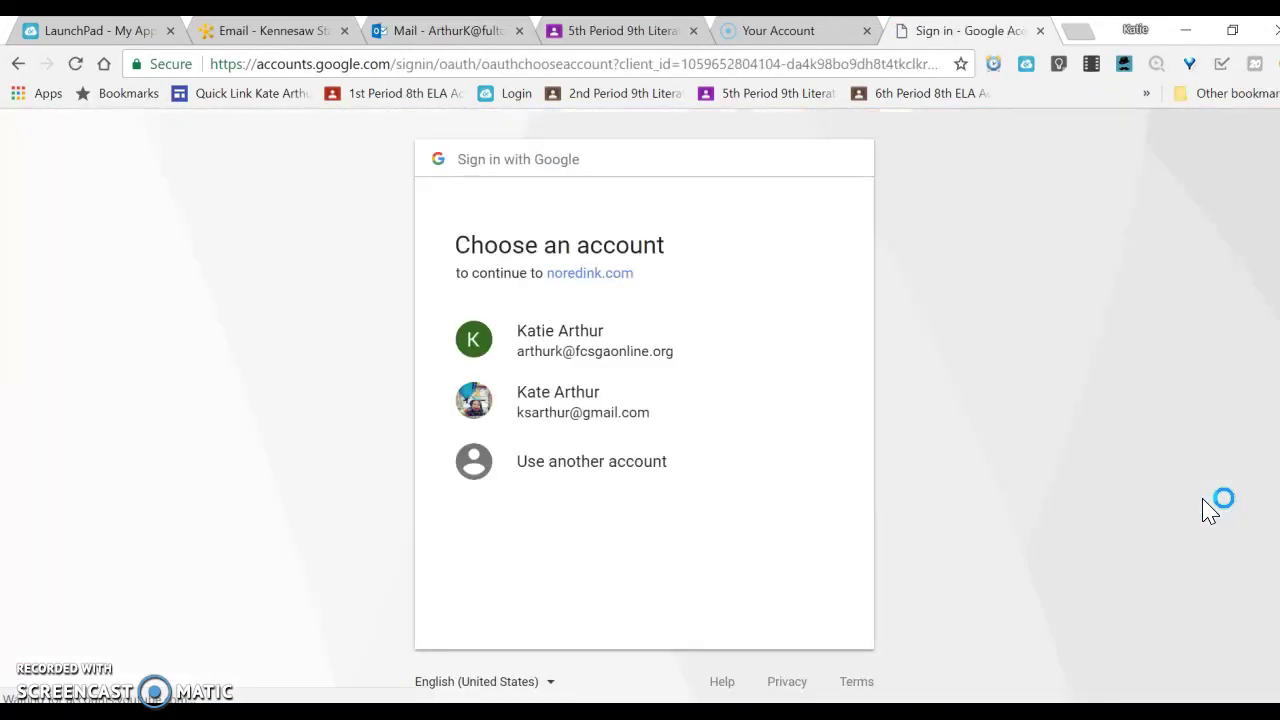
- Sign in to NoRedInk with the teacher's school Google account and look over the class dashboard
click(655, 355)
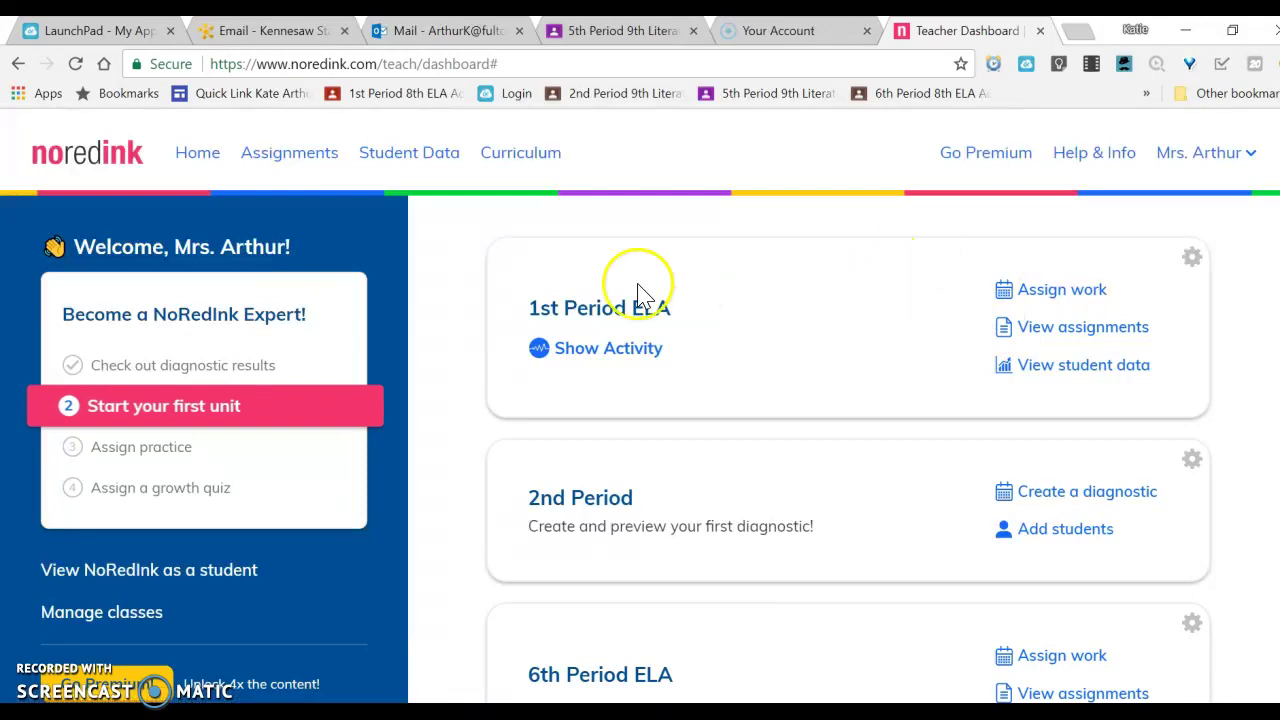
scroll(630, 345, down, 3)
scroll(667, 372, up, 3)
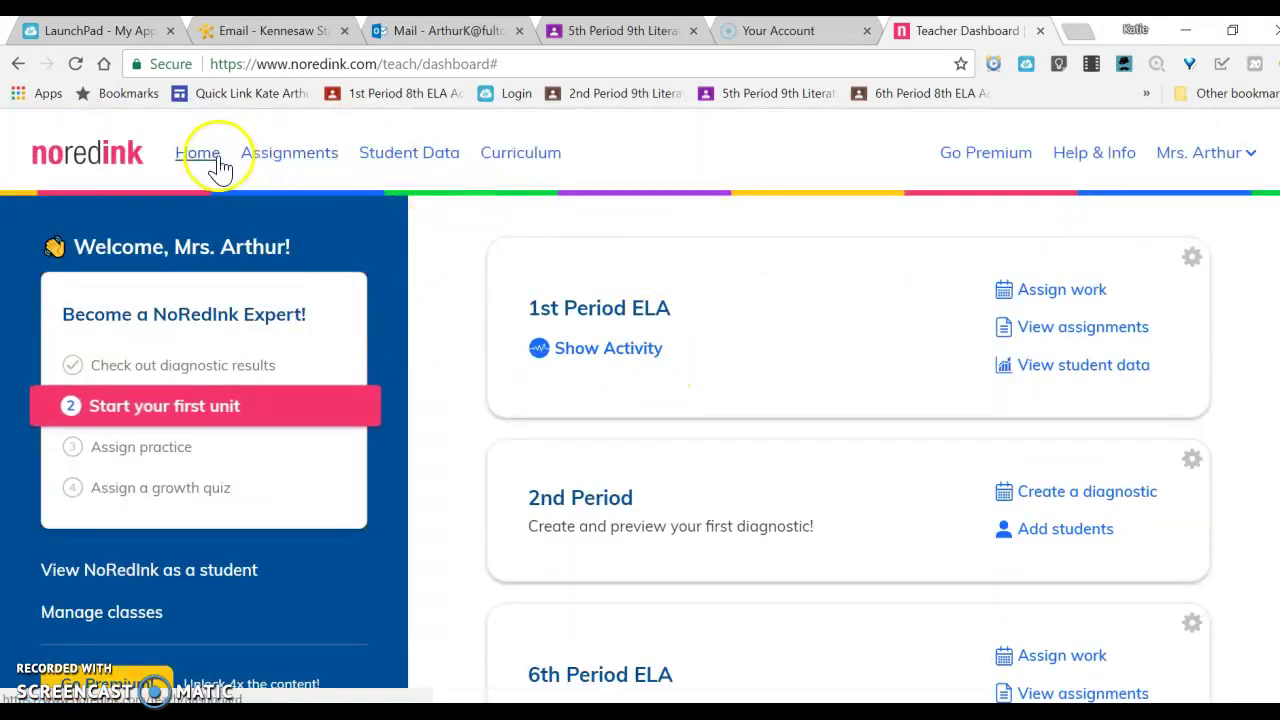
- Open class management and create a grade 8 class named 5th Period
click(1203, 168)
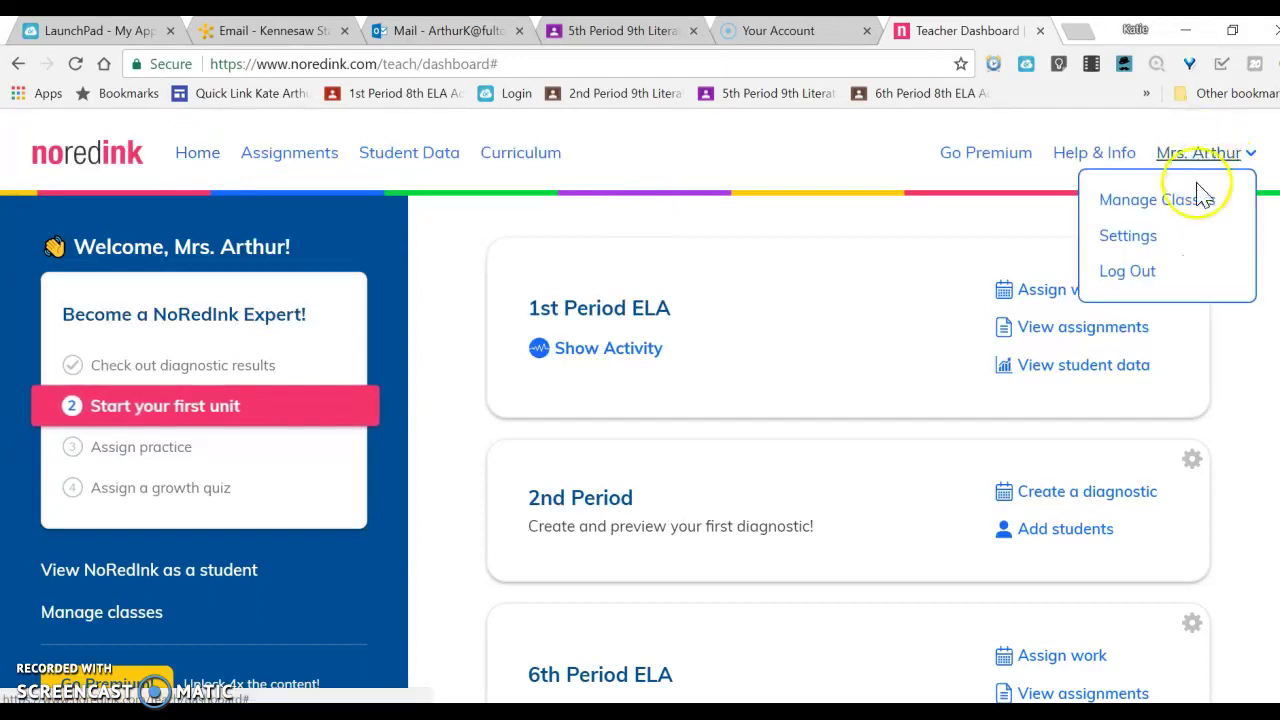
click(1199, 205)
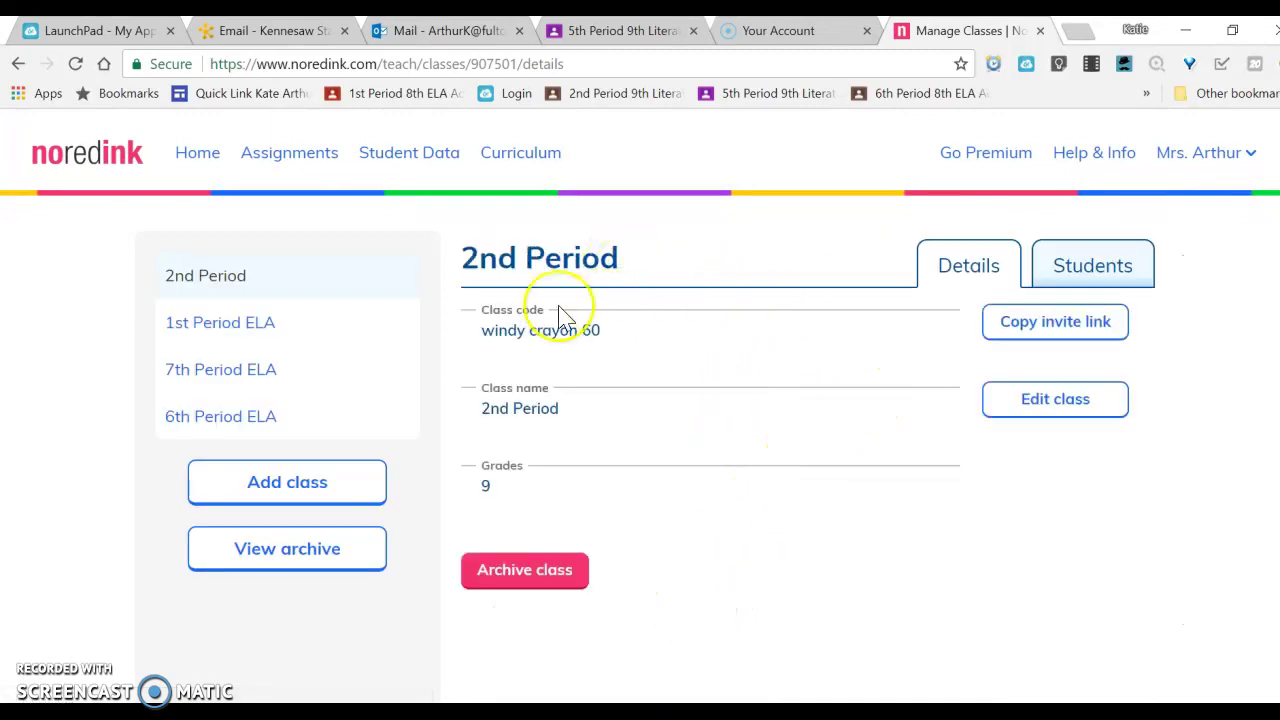
click(285, 486)
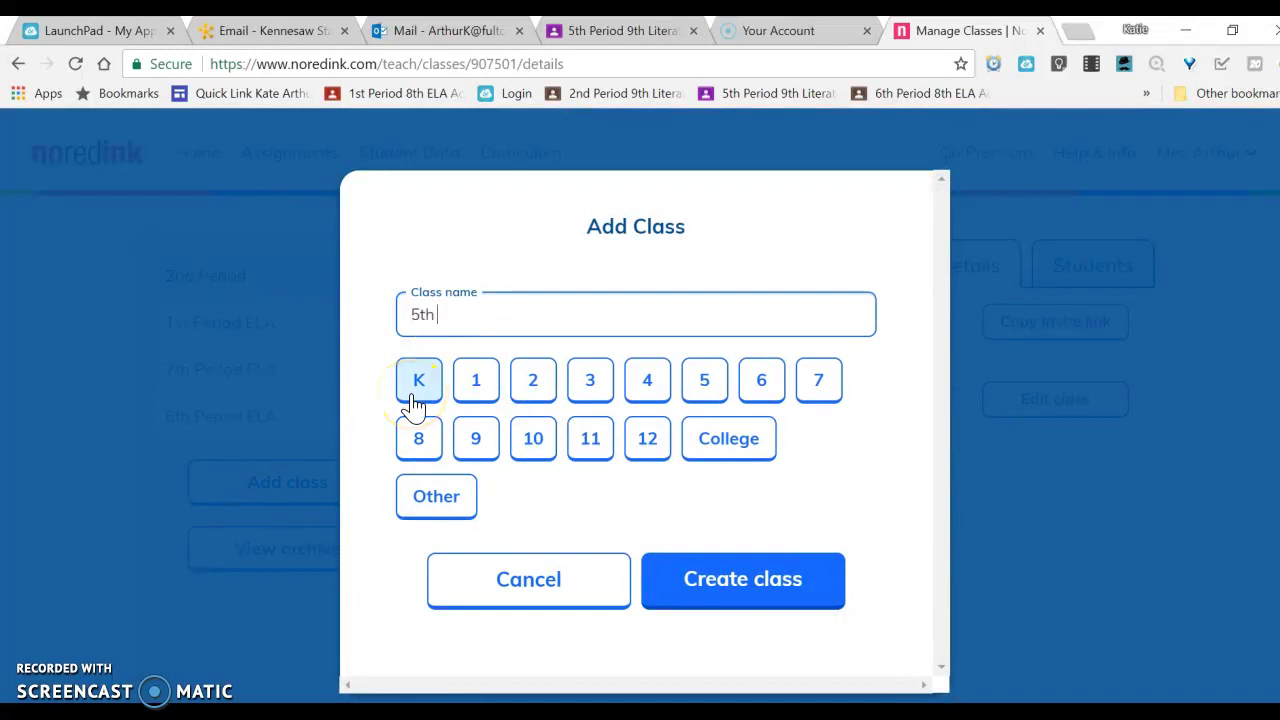
click(425, 442)
click(703, 578)
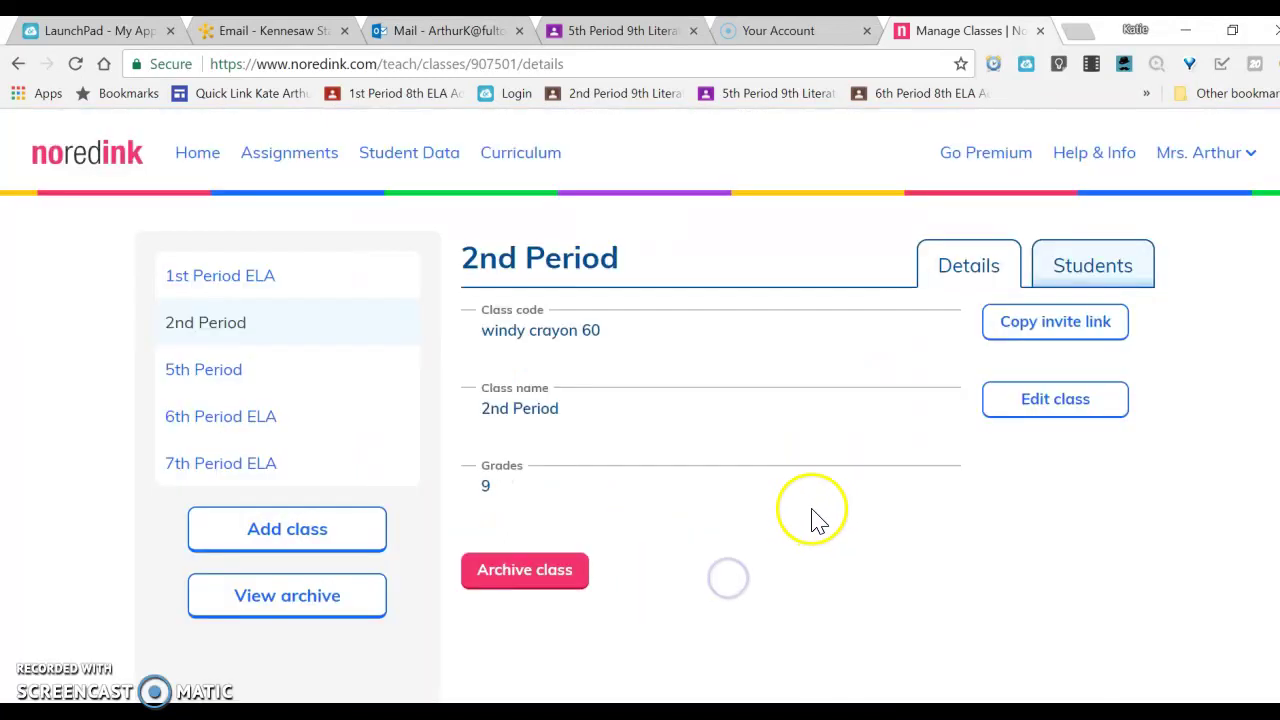
- Open the 1st Period ELA class details, copy its invite link and select the class code text
click(279, 278)
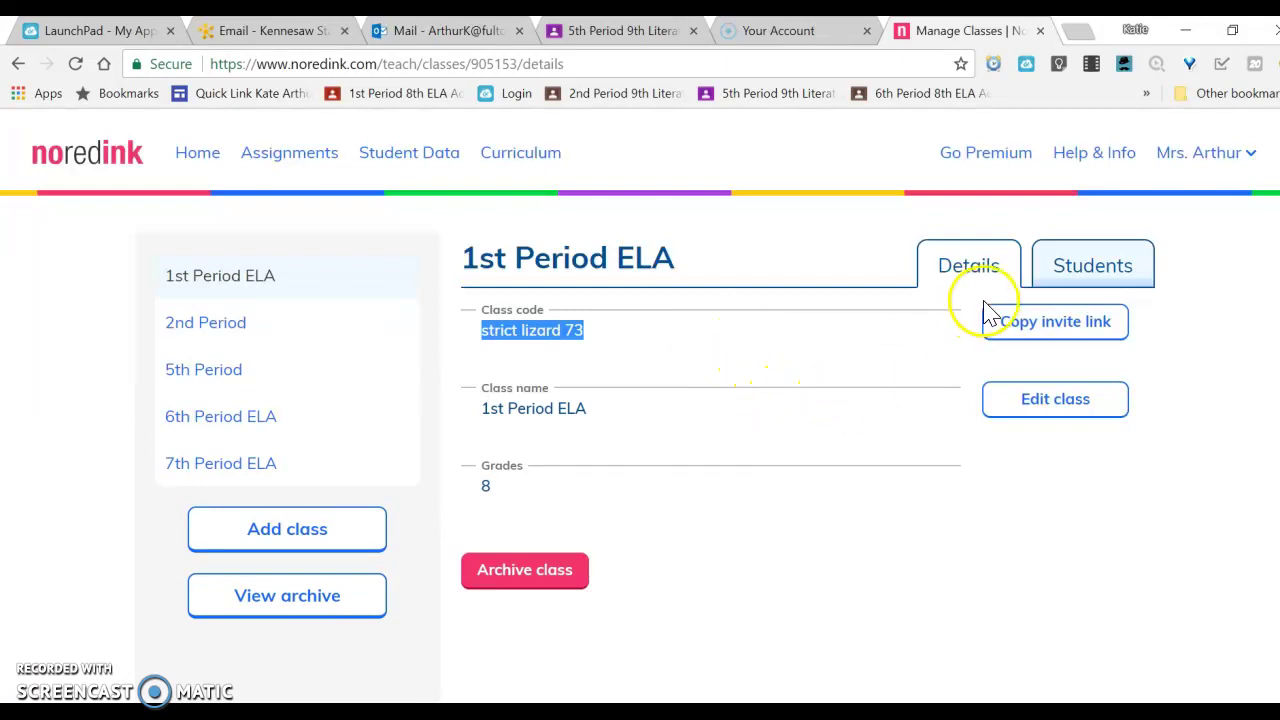
click(1047, 338)
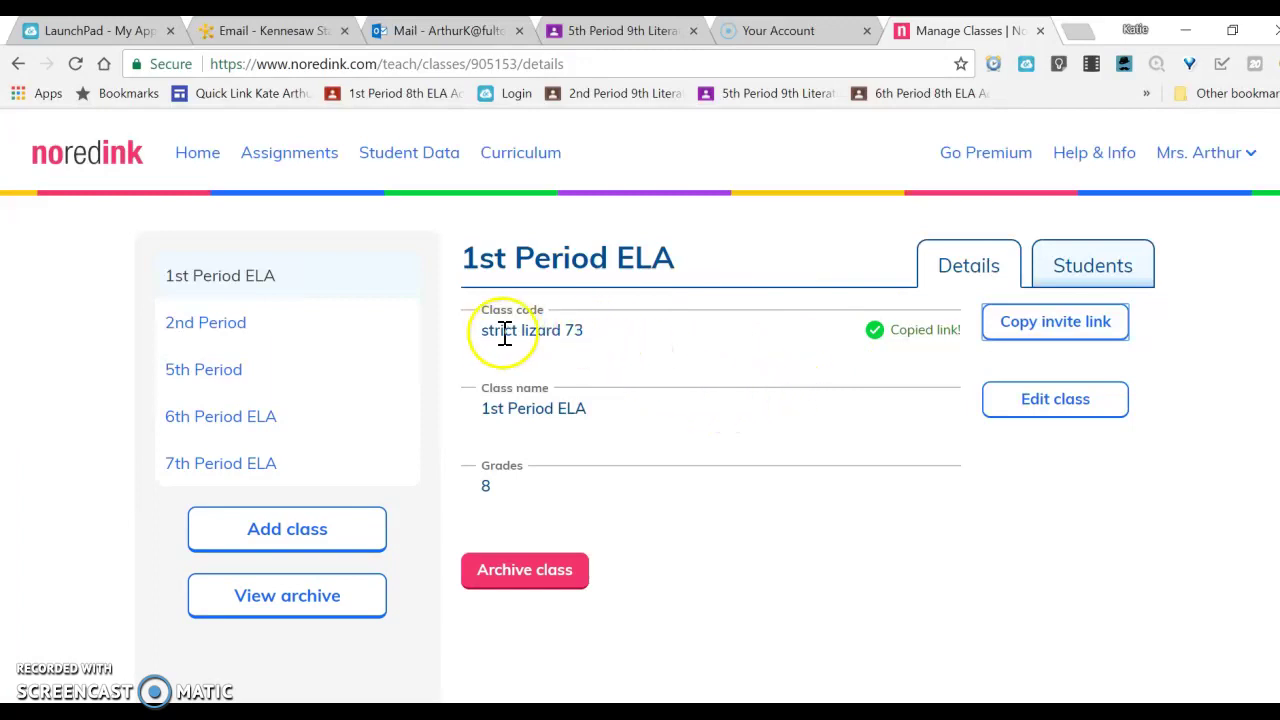
drag(484, 330, 646, 335)
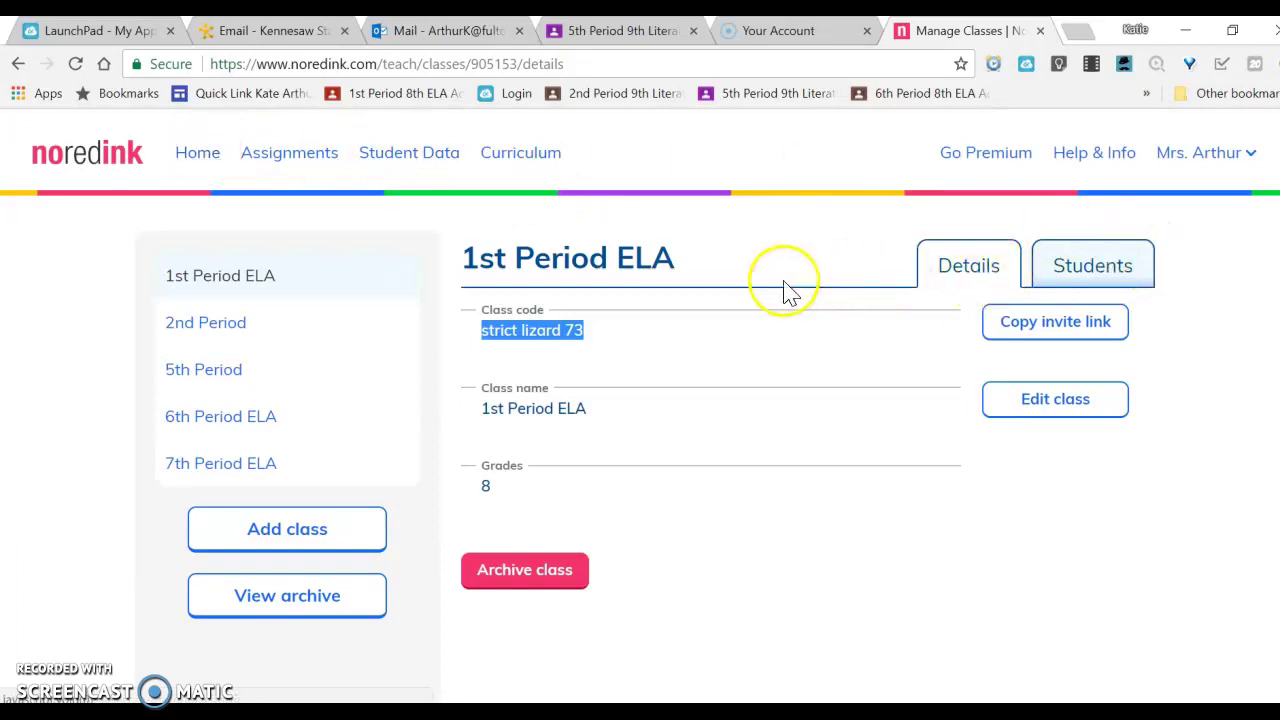
- Examine the 1st Period ELA student roster and the account actions available for the first student
click(1093, 266)
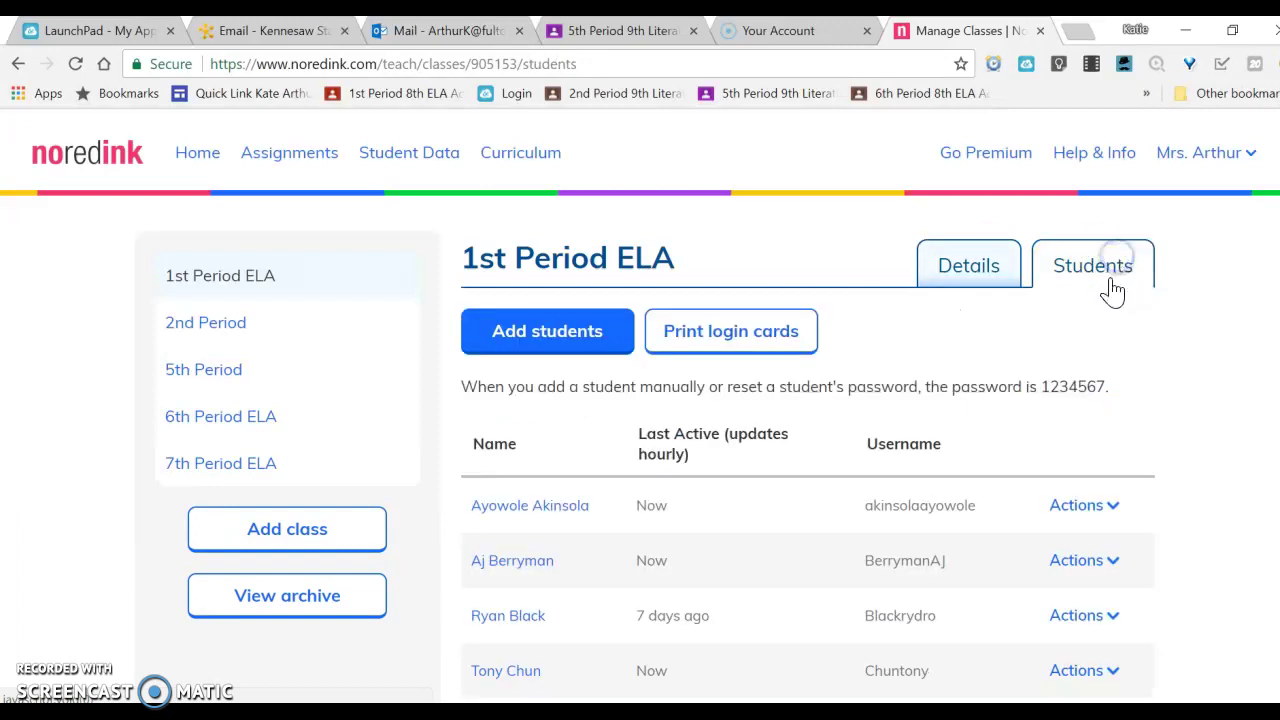
scroll(994, 463, down, 6)
scroll(994, 463, up, 3)
scroll(1000, 465, up, 5)
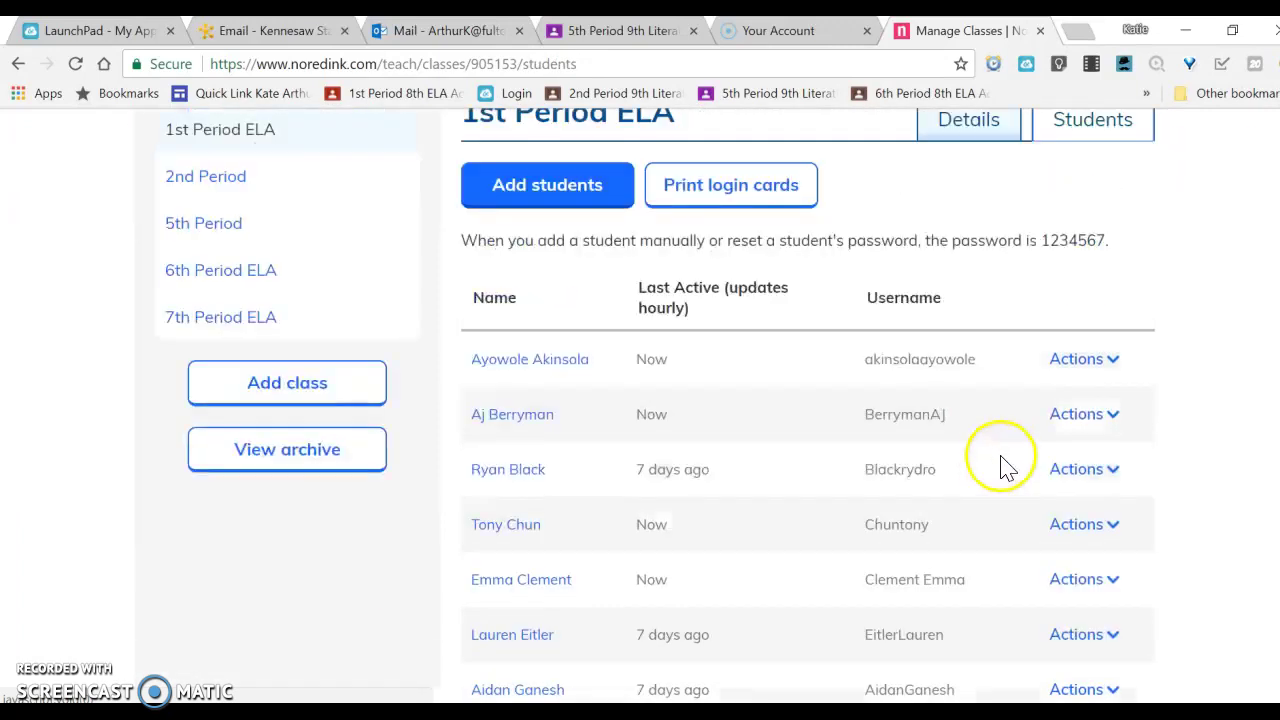
click(1098, 507)
scroll(1035, 515, down, 1)
scroll(1035, 515, down, 2)
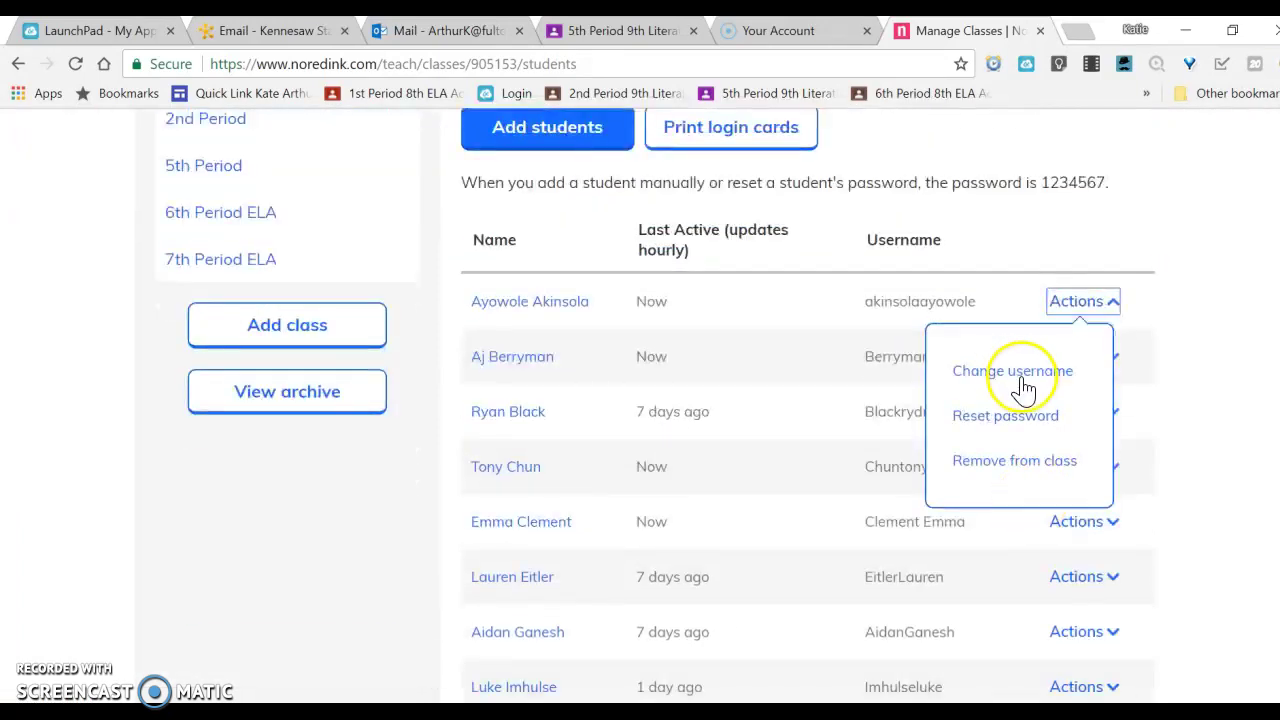
scroll(1000, 408, up, 2)
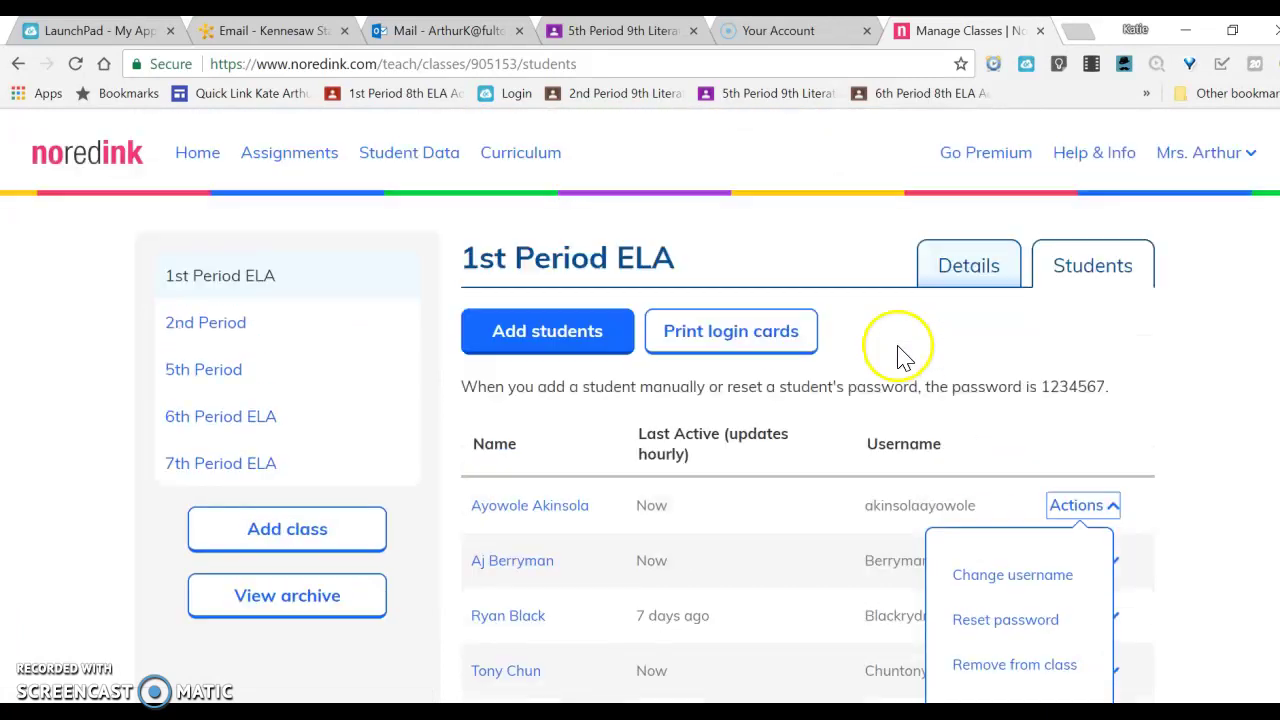
- Preview the printable login cards for the 1st Period ELA students without printing them
click(760, 336)
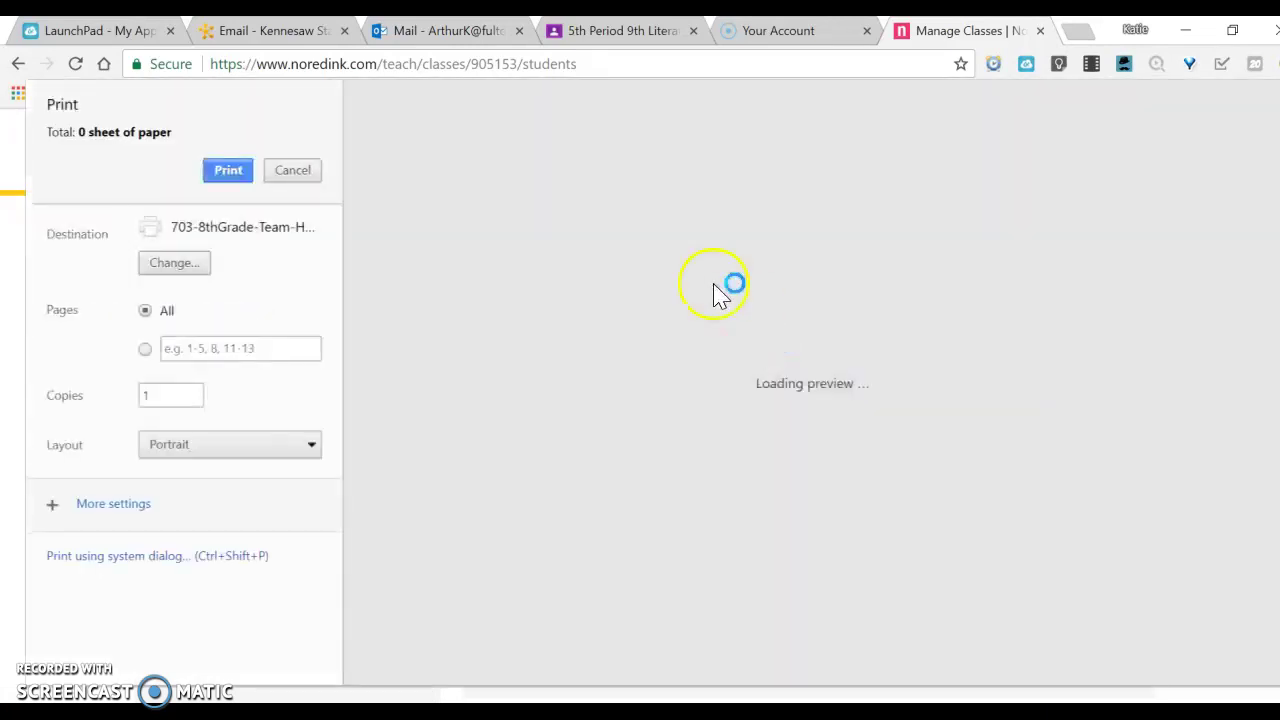
click(215, 172)
click(309, 173)
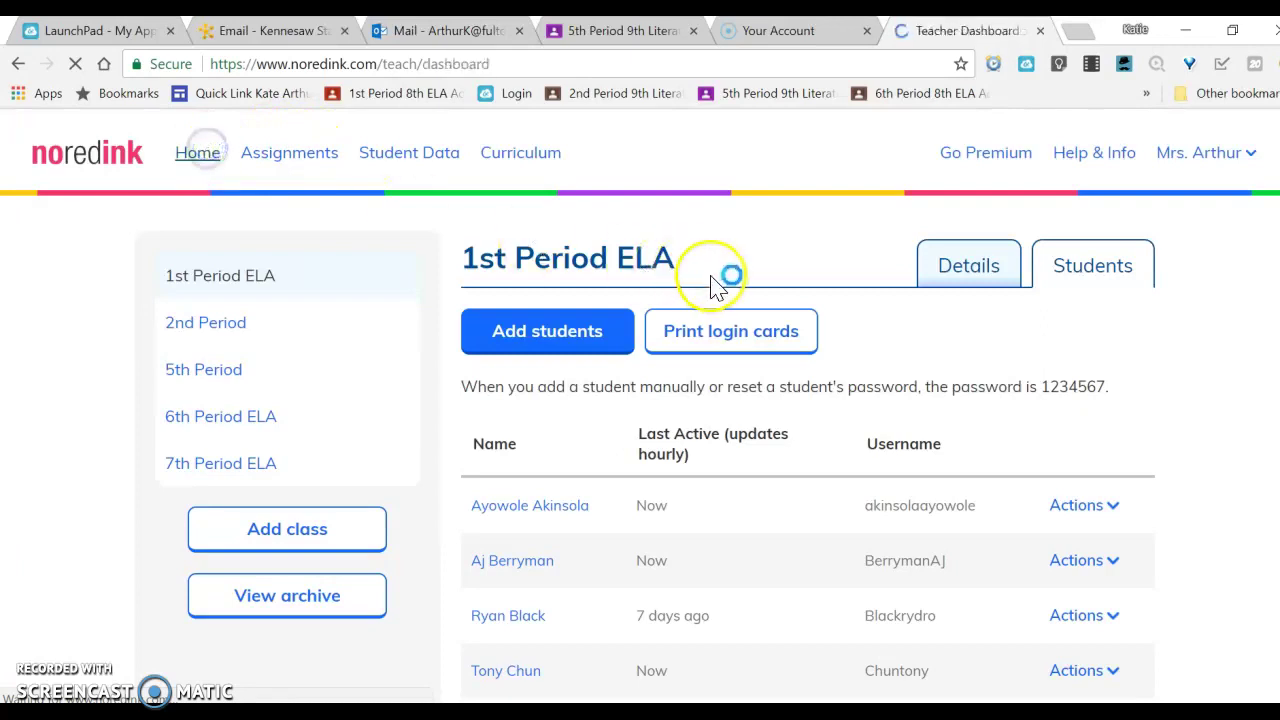
- Return to the teacher home page and look through the class cards, including 5th Period
scroll(723, 374, down, 2)
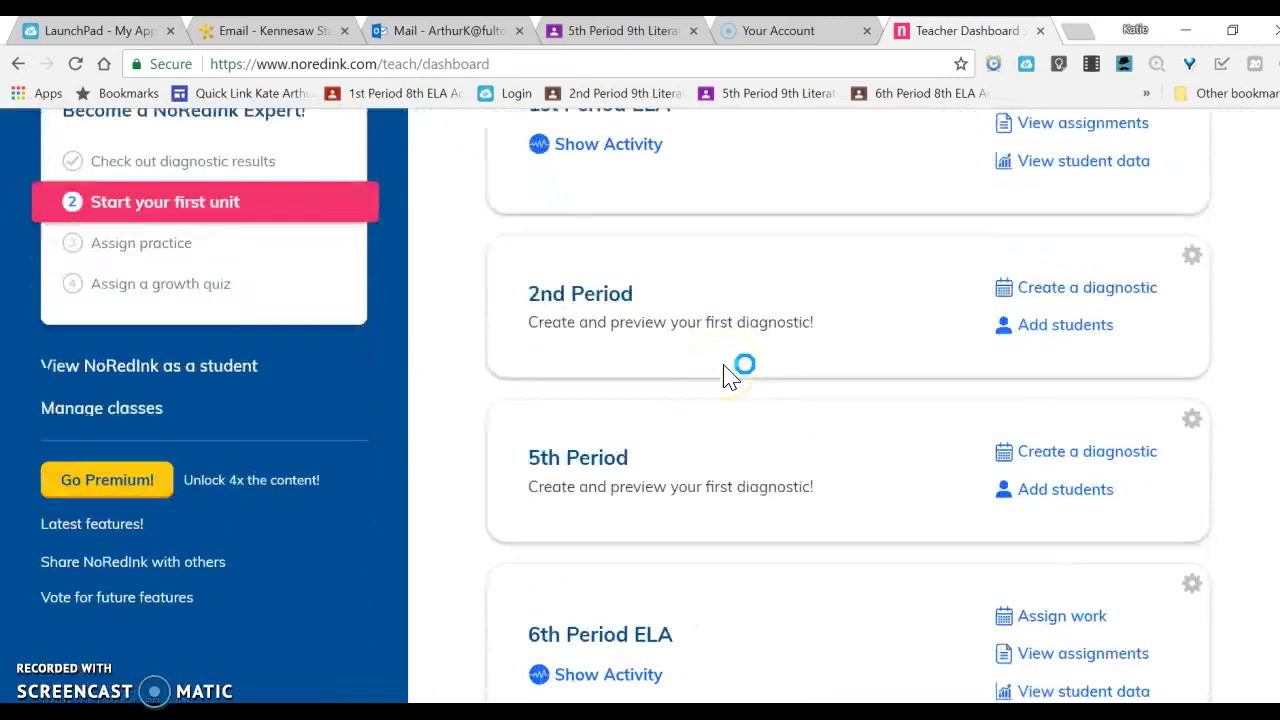
scroll(734, 440, down, 3)
scroll(745, 470, up, 2)
scroll(748, 458, up, 1)
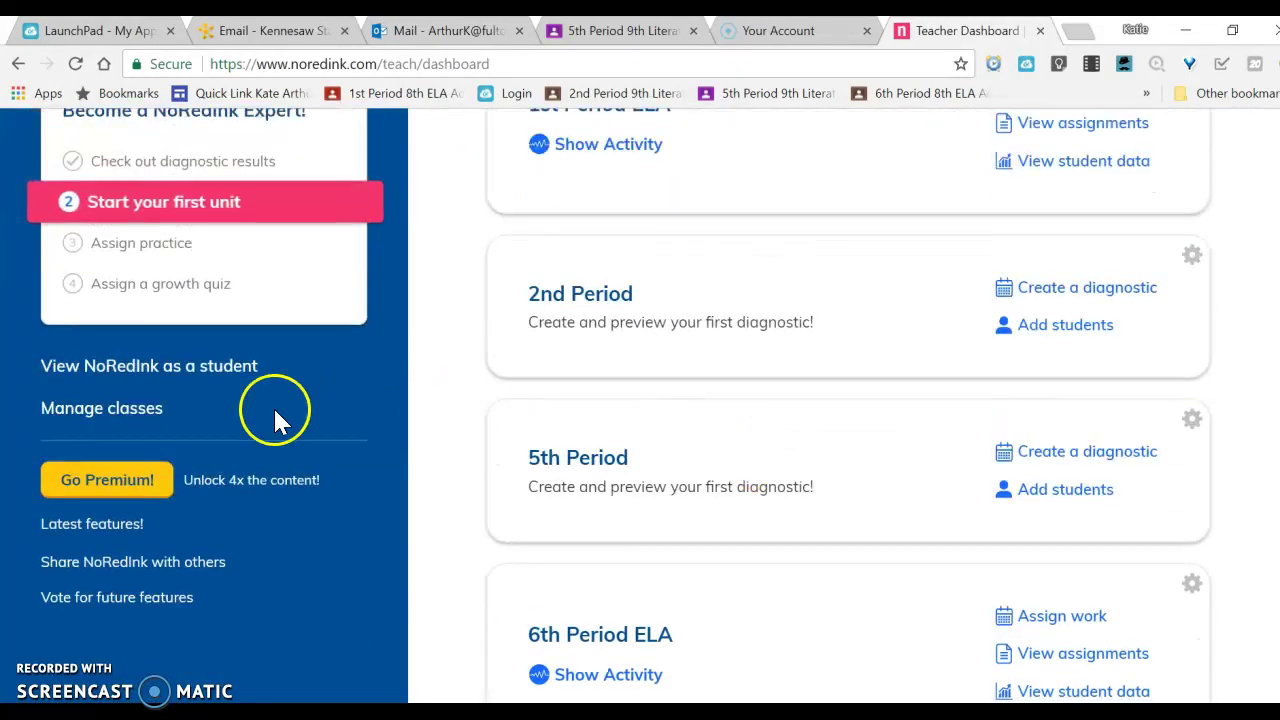
- View NoRedInk as a student and examine the home page's mastery statistics and late assignments
click(191, 372)
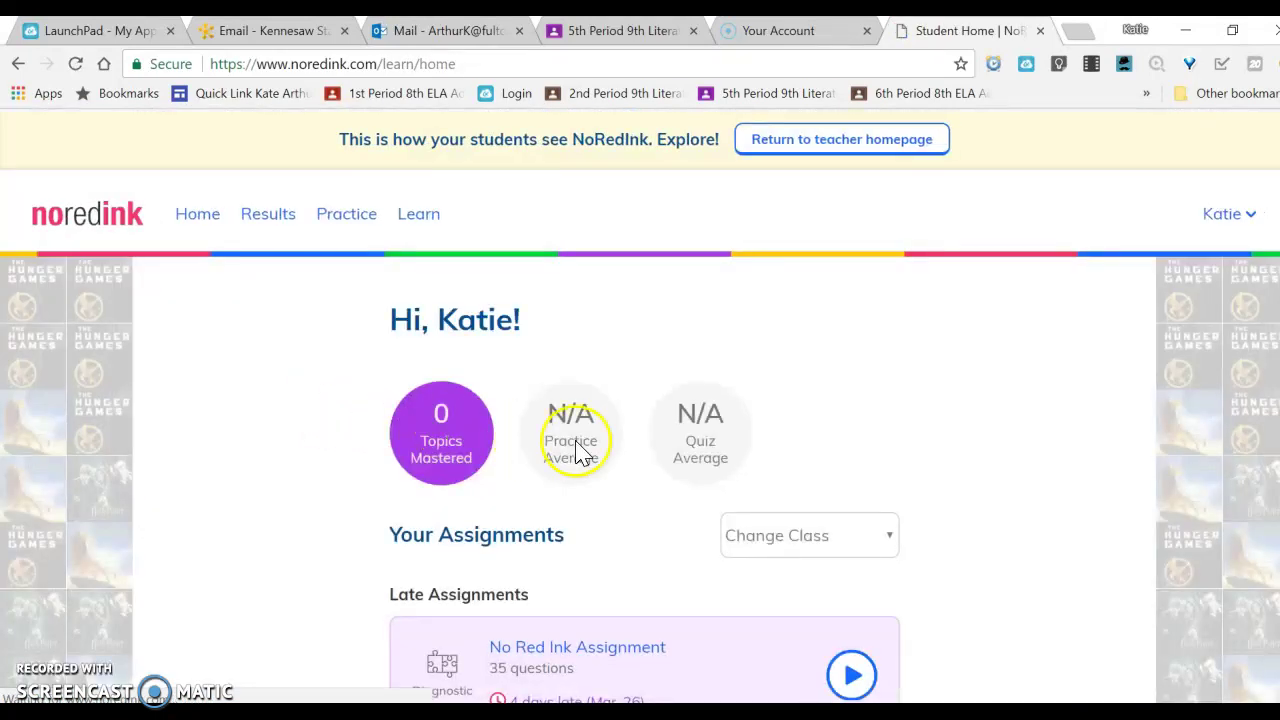
scroll(1006, 371, down, 1)
scroll(1017, 374, down, 1)
scroll(1017, 374, up, 1)
scroll(1010, 370, down, 1)
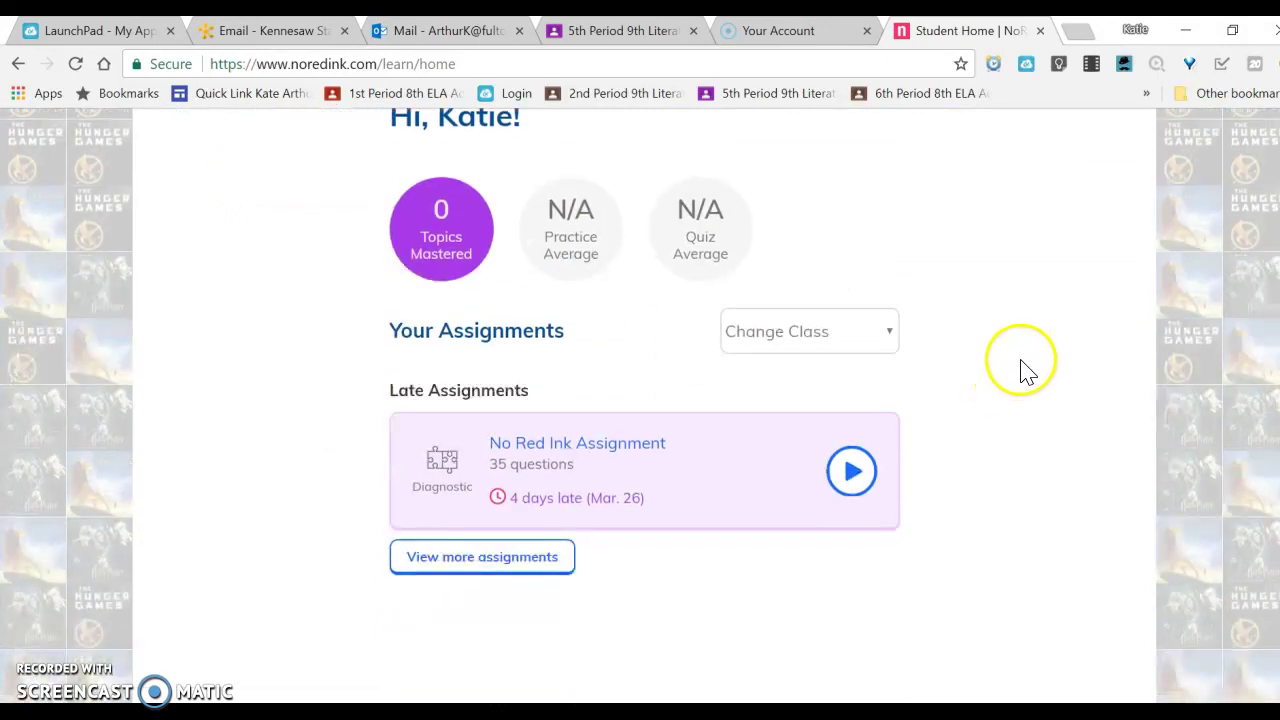
scroll(1020, 380, up, 1)
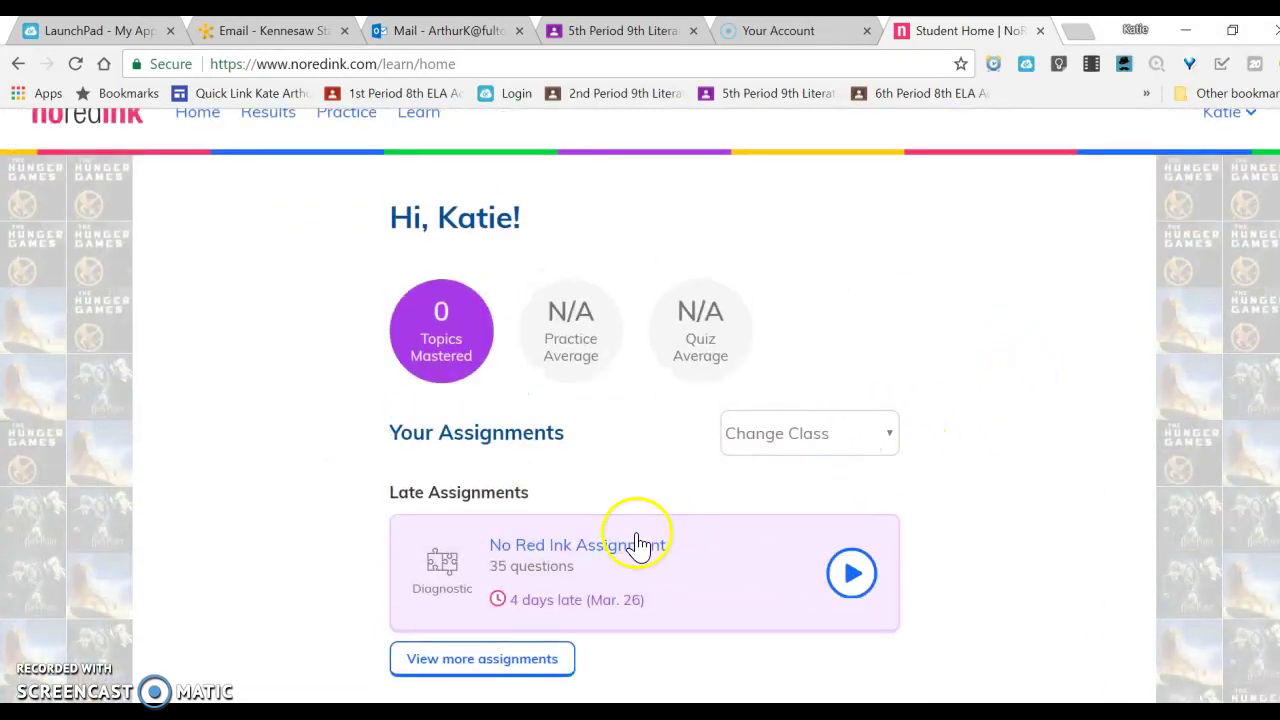
scroll(640, 490, down, 1)
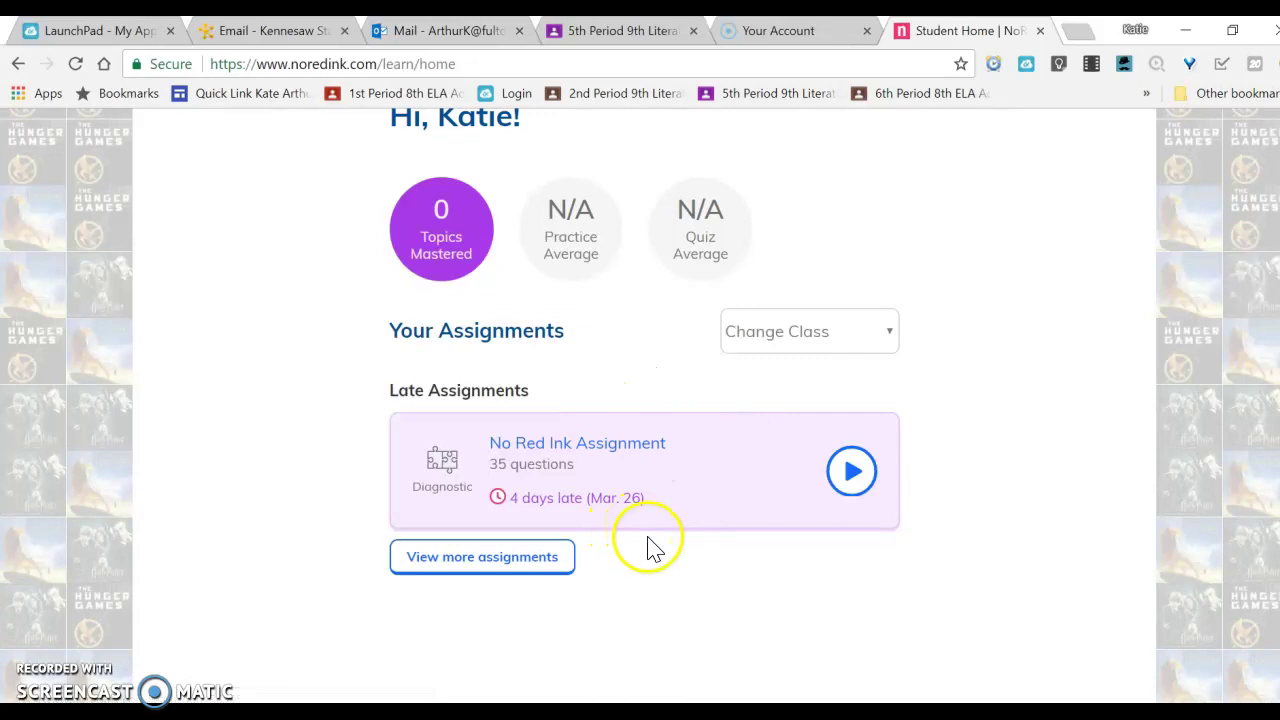
scroll(610, 495, up, 1)
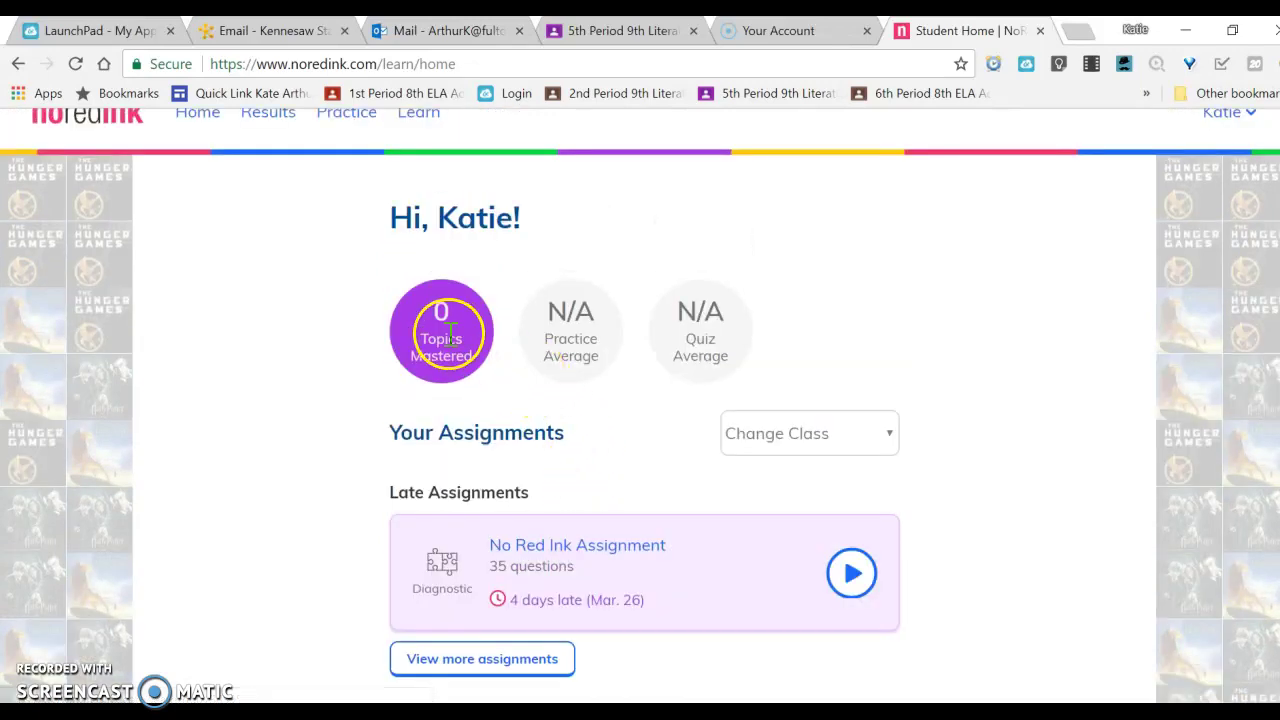
scroll(520, 410, up, 1)
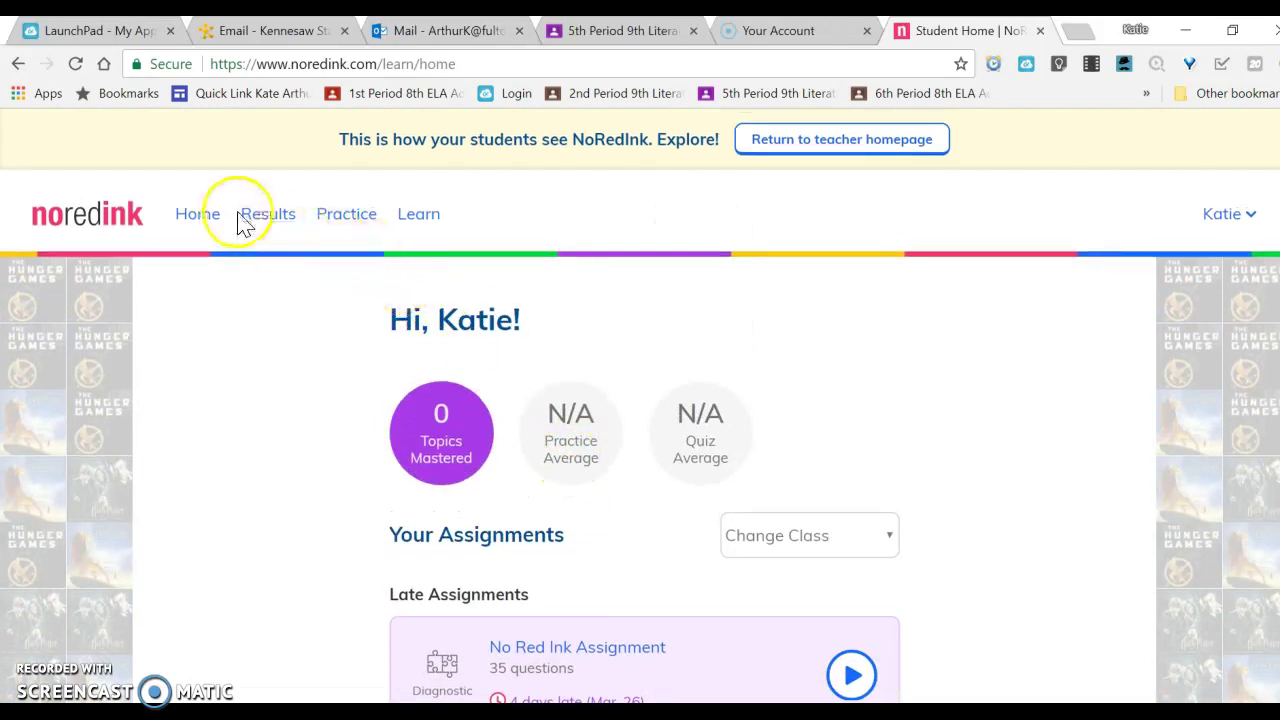
- Open the student Practice page and browse the full list of topics that have not been started
click(346, 222)
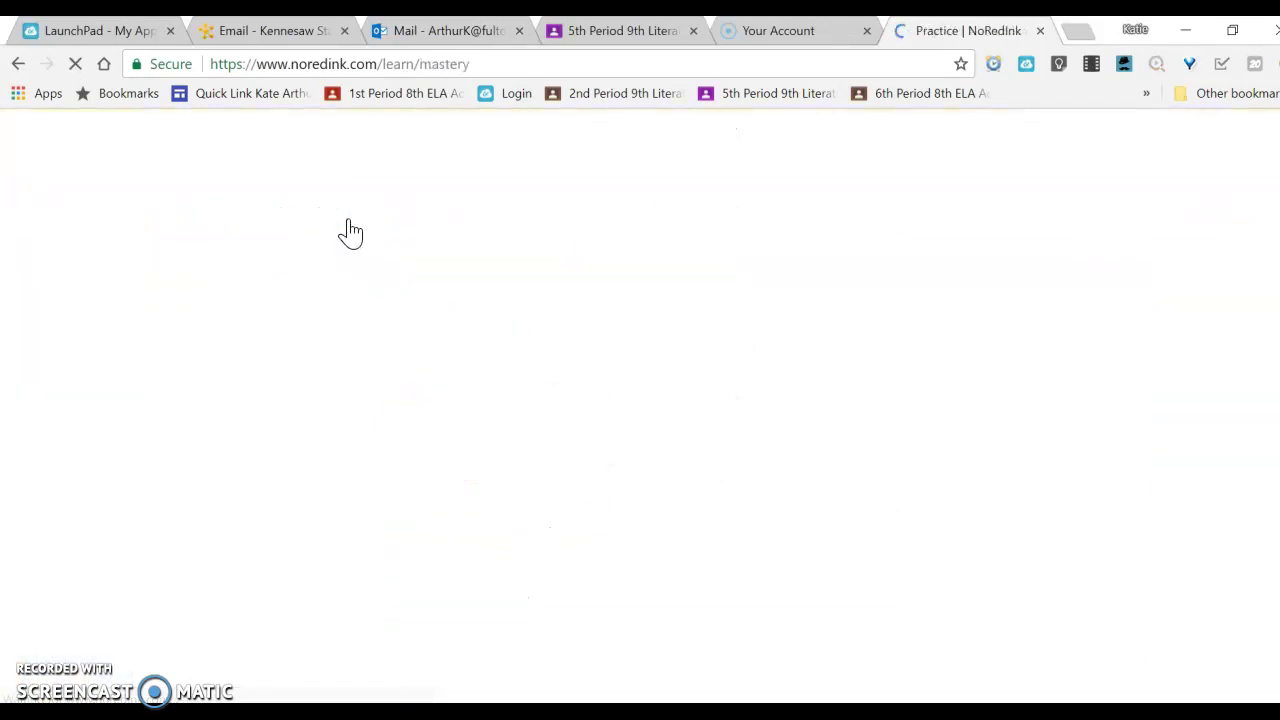
scroll(735, 396, down, 3)
scroll(728, 398, down, 10)
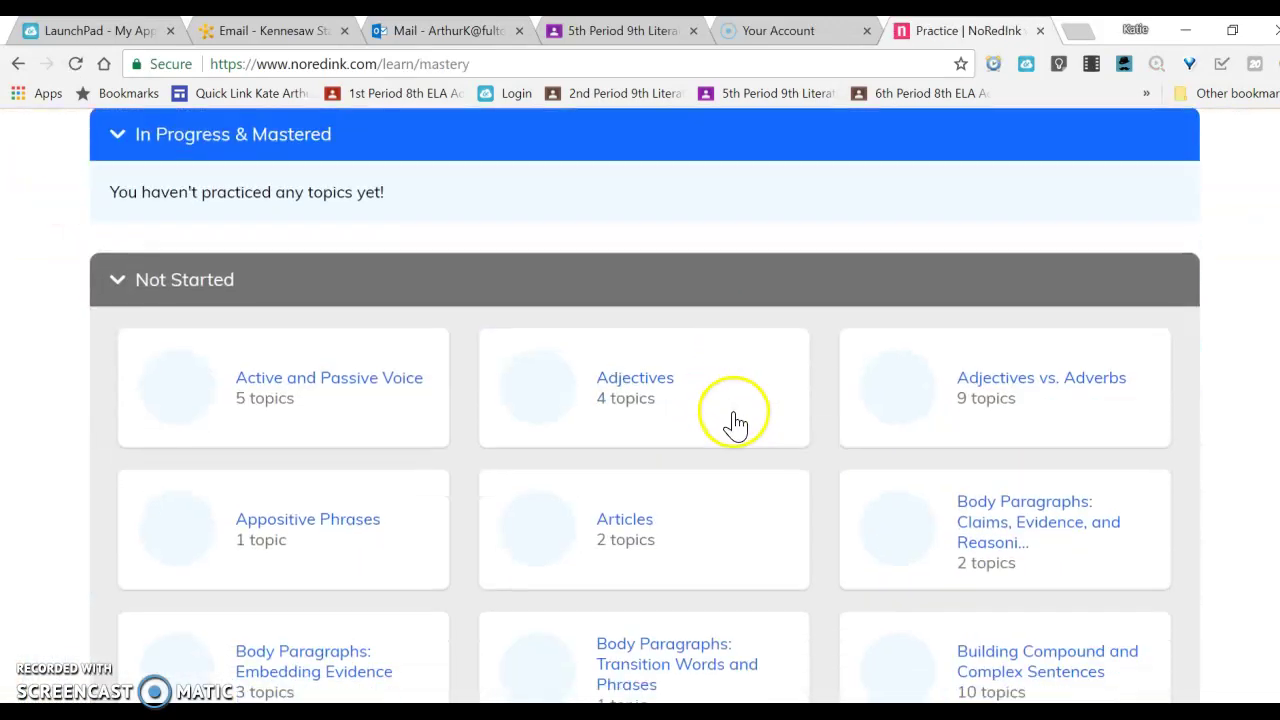
scroll(726, 447, down, 12)
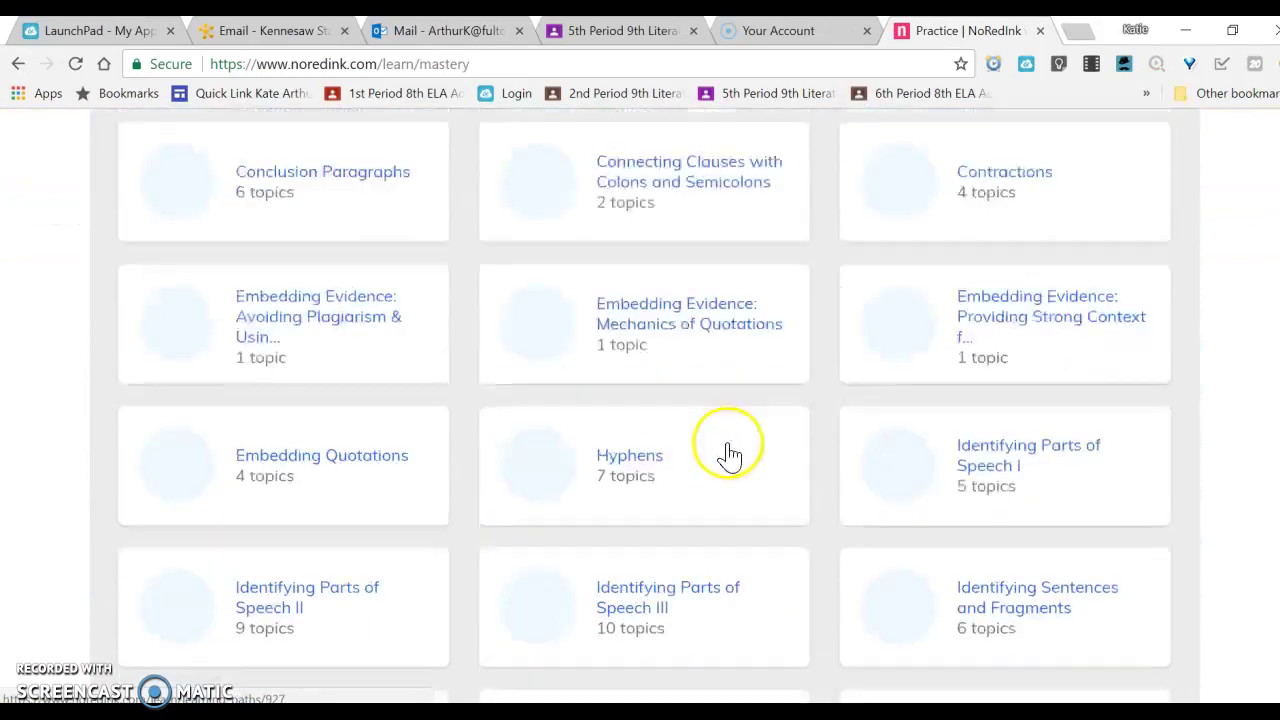
scroll(715, 490, down, 2)
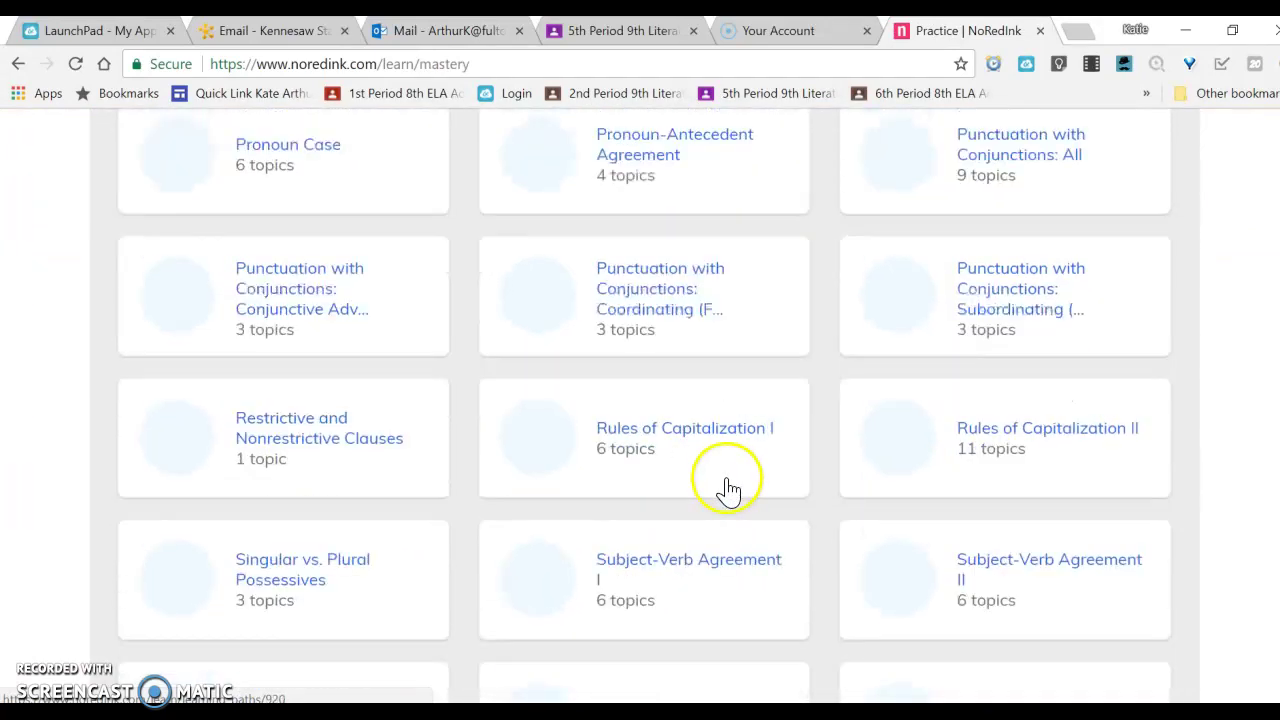
scroll(730, 508, down, 3)
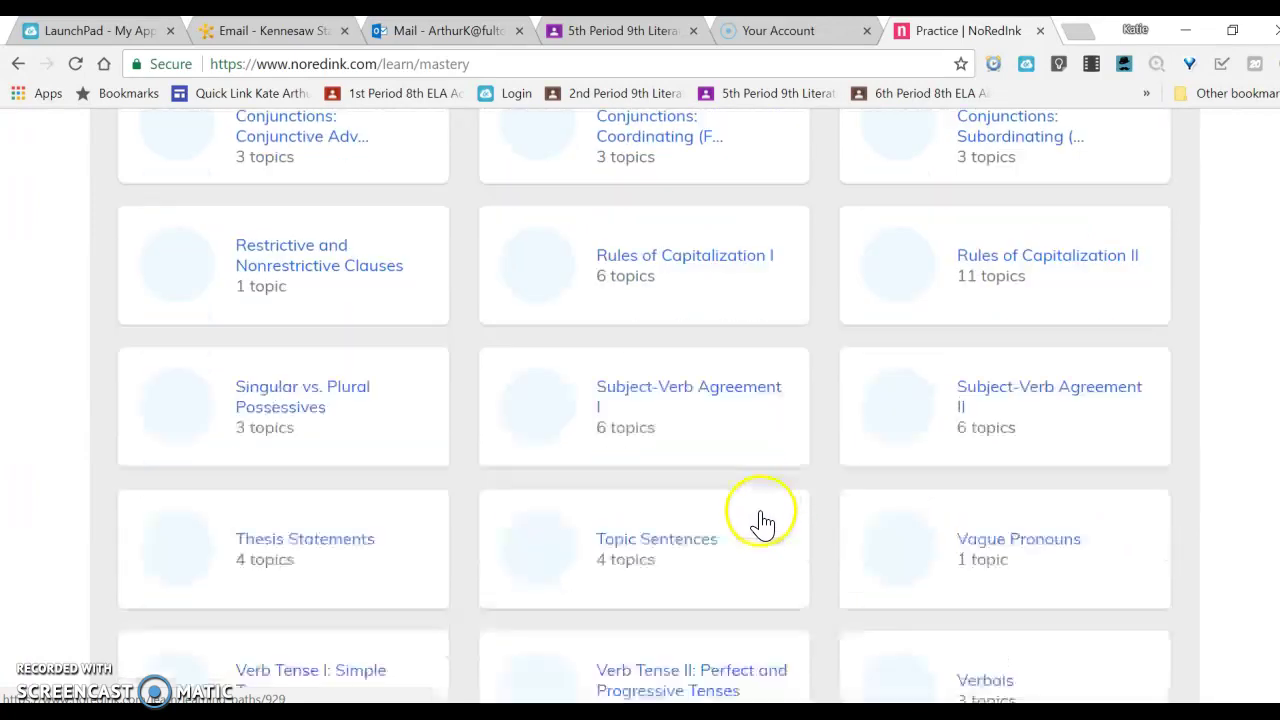
scroll(765, 530, up, 17)
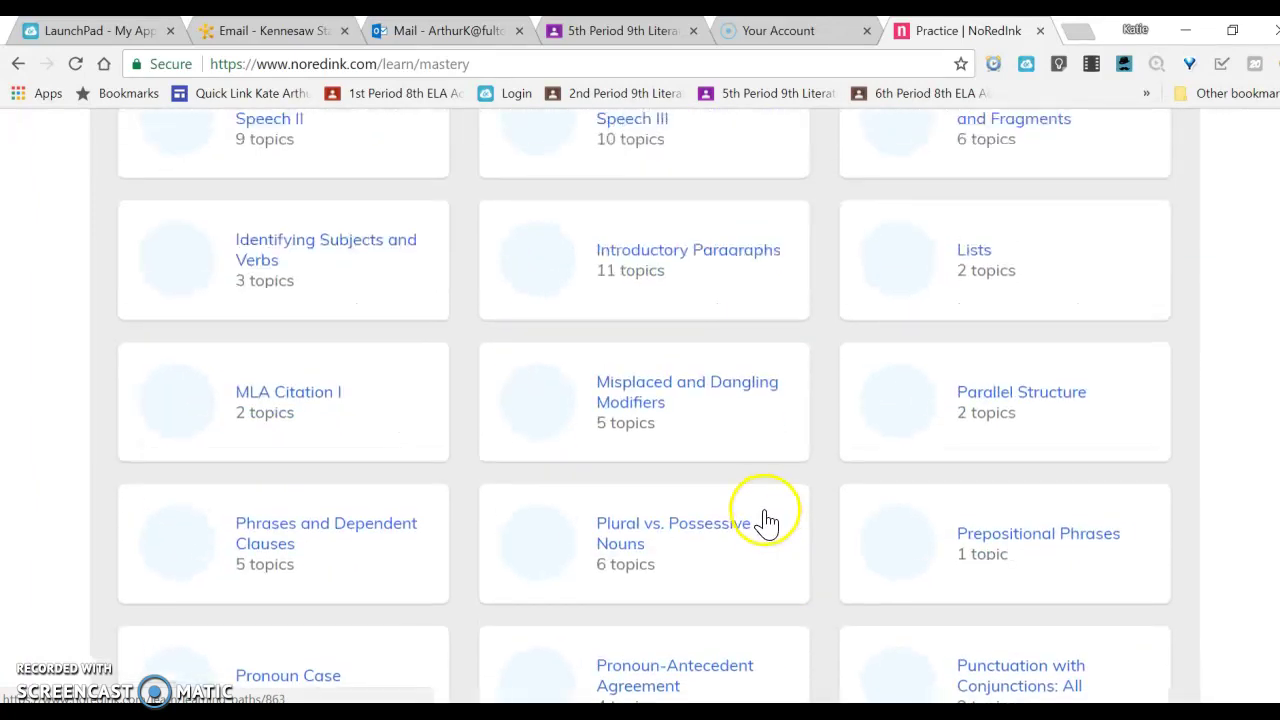
scroll(770, 496, up, 10)
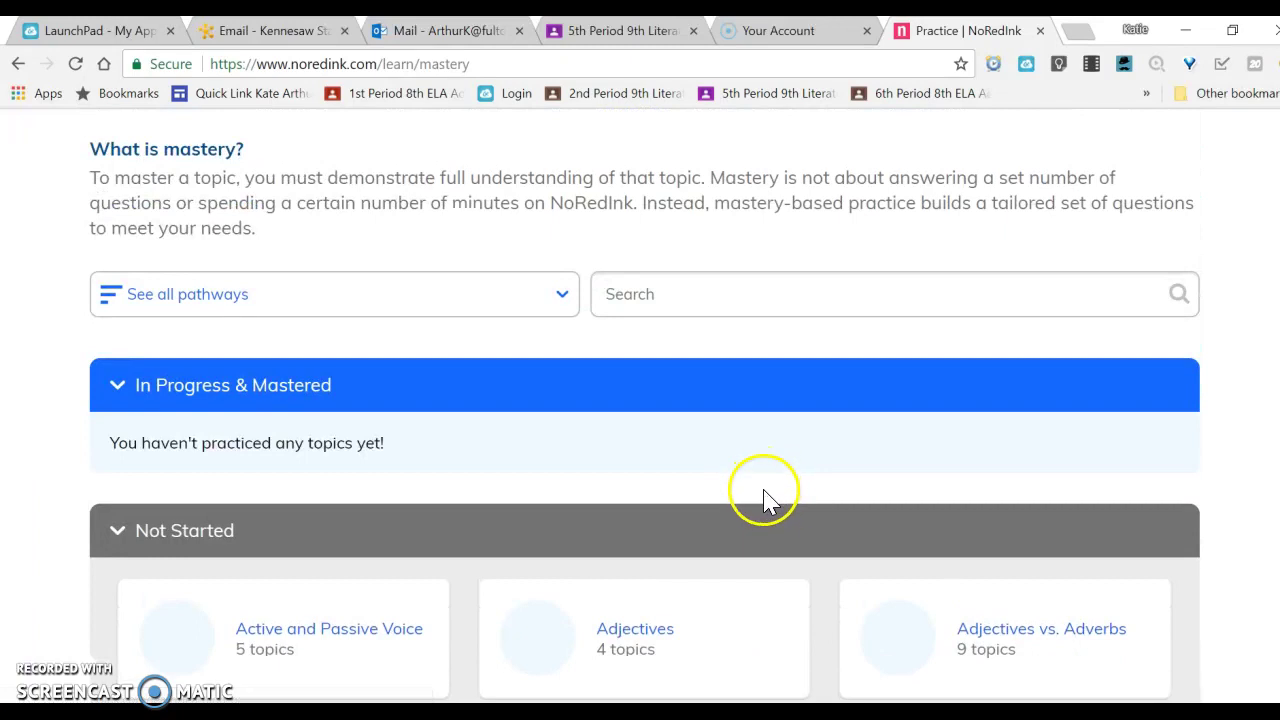
scroll(766, 520, down, 3)
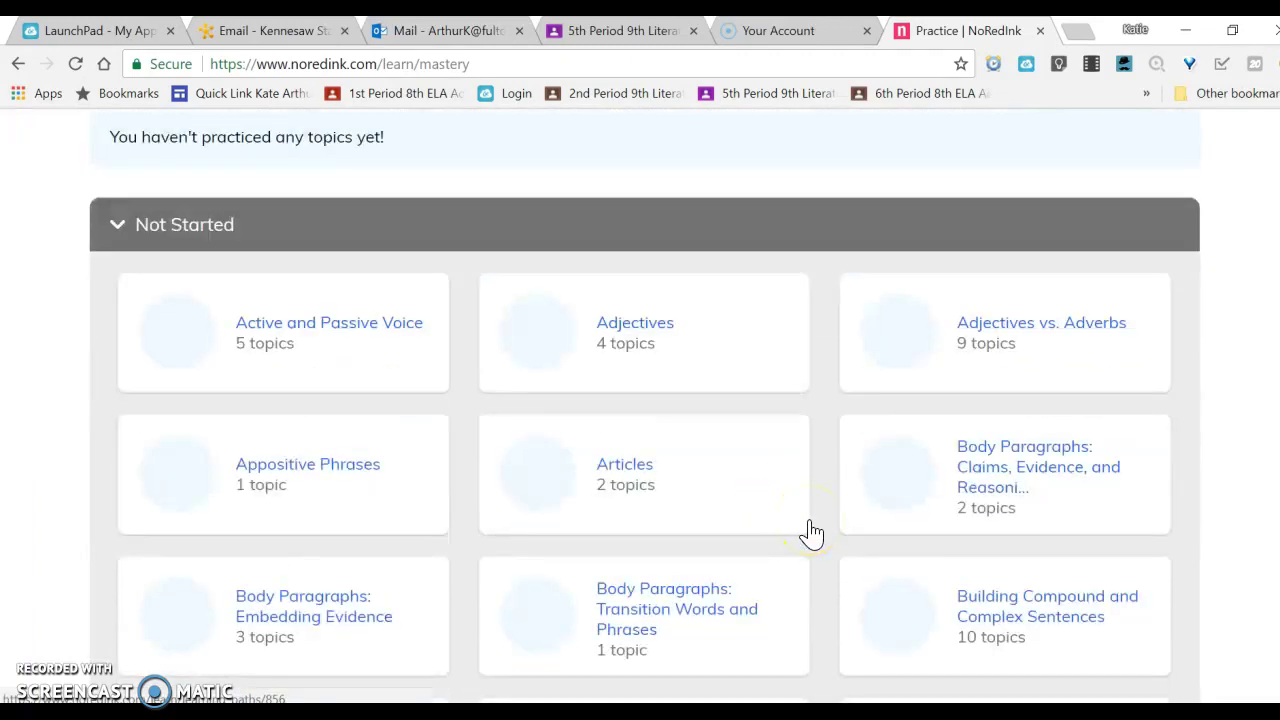
scroll(811, 533, up, 5)
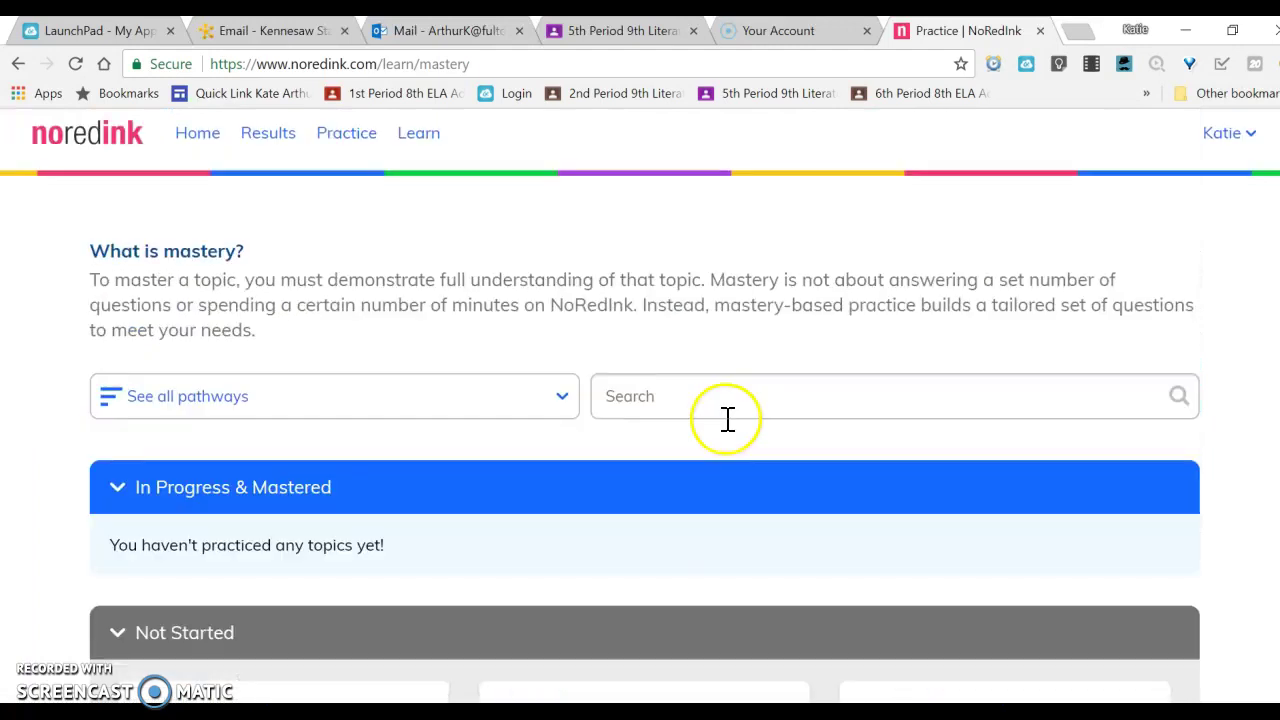
- Review the past assignments on the student Results page, then return to the teacher homepage
scroll(730, 430, up, 1)
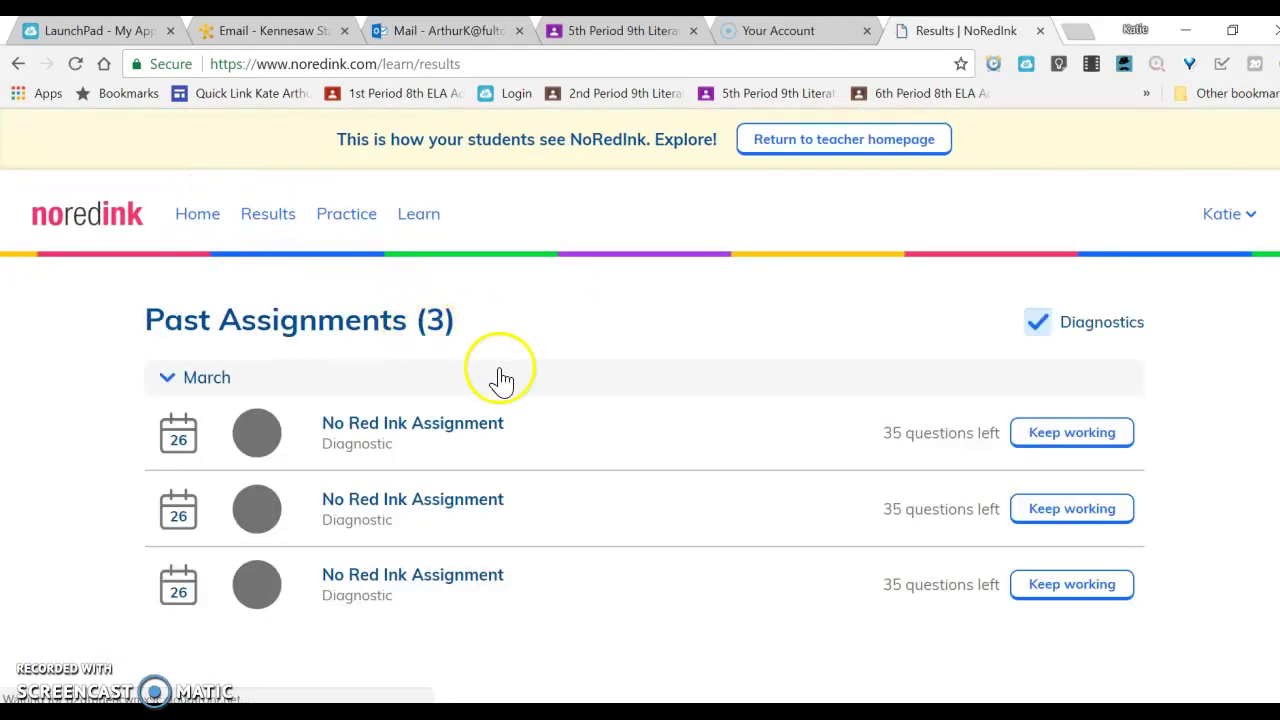
scroll(729, 420, down, 2)
scroll(732, 425, up, 1)
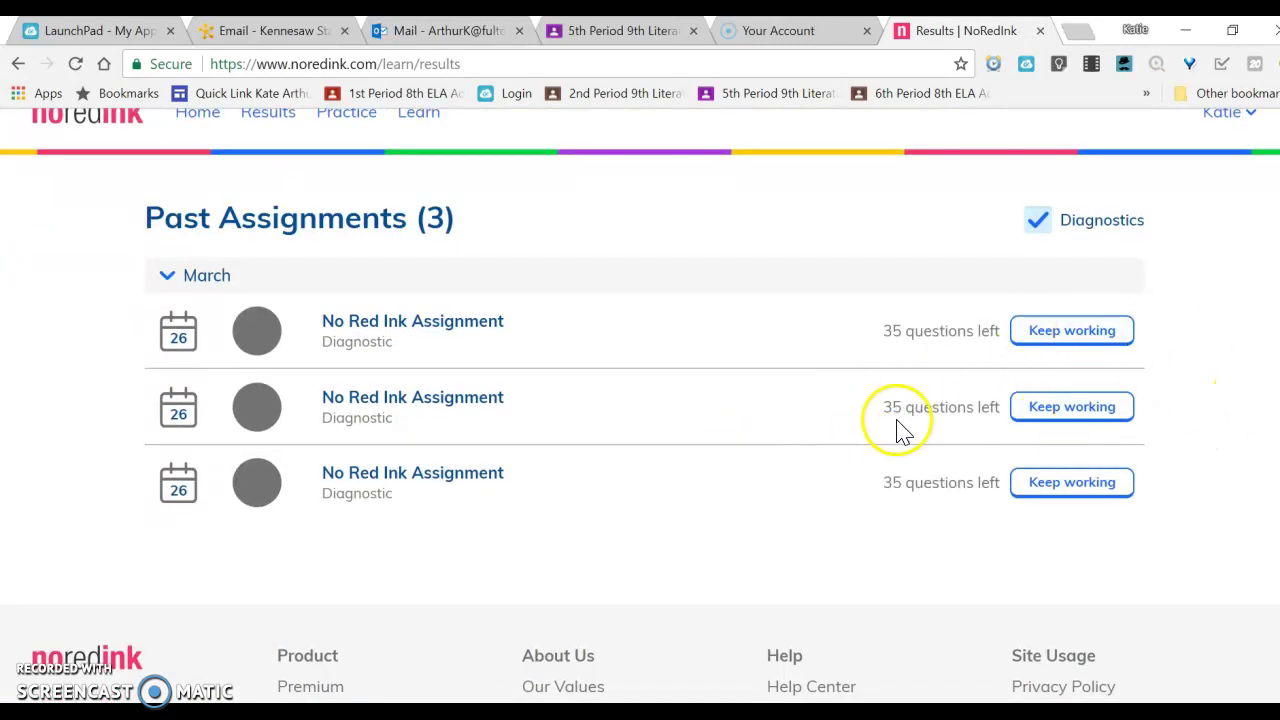
scroll(734, 506, up, 1)
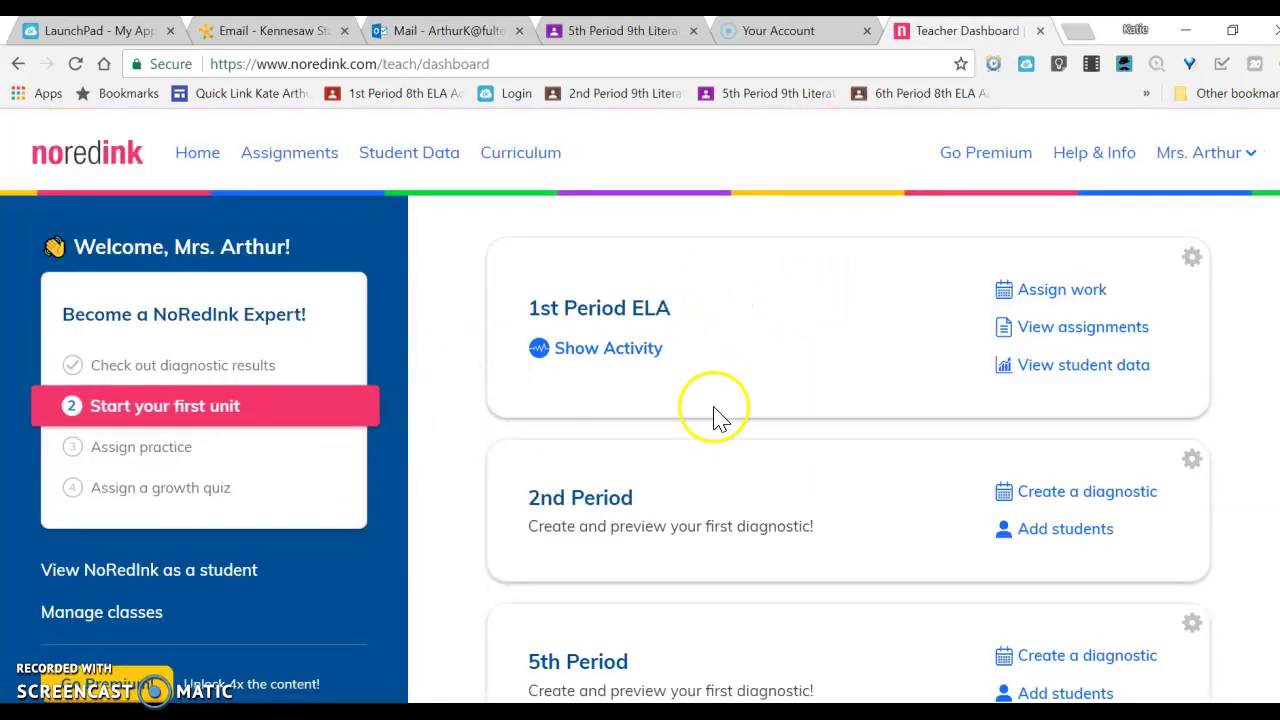
- View the assignments of the 1st Period ELA class and look through the in-progress, upcoming and past due sections
scroll(716, 418, down, 2)
scroll(720, 425, up, 1)
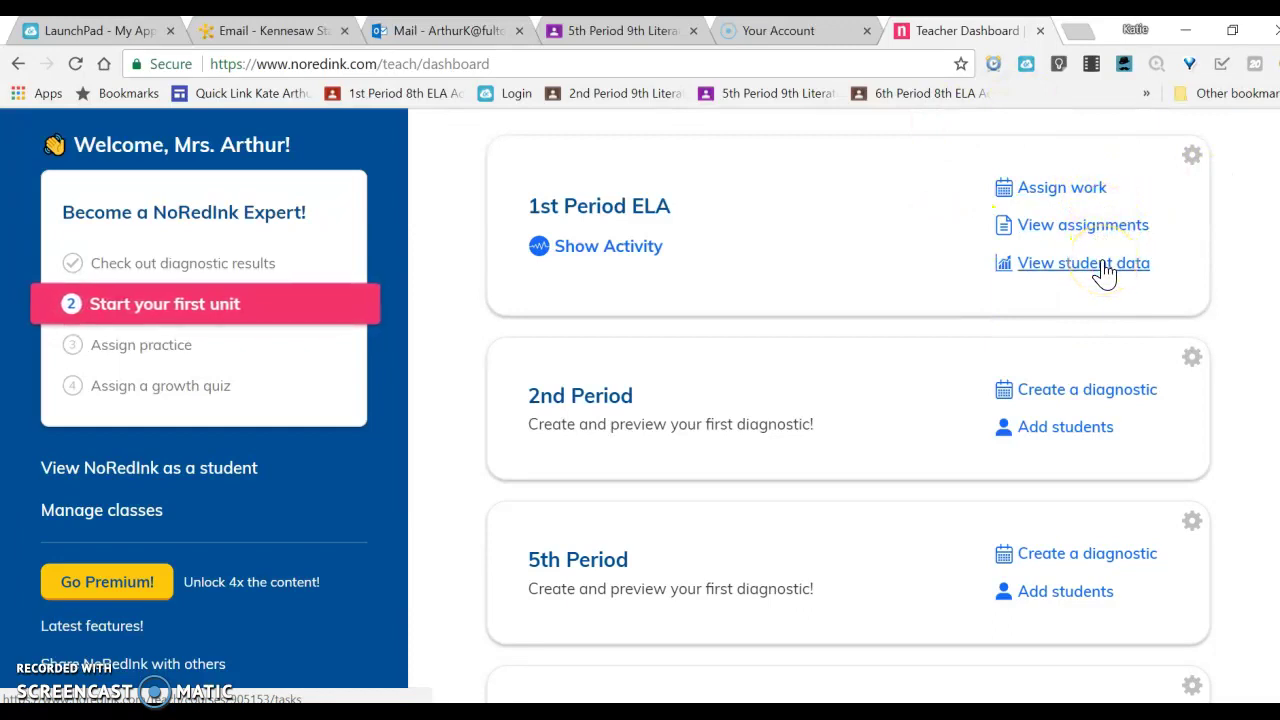
click(1092, 228)
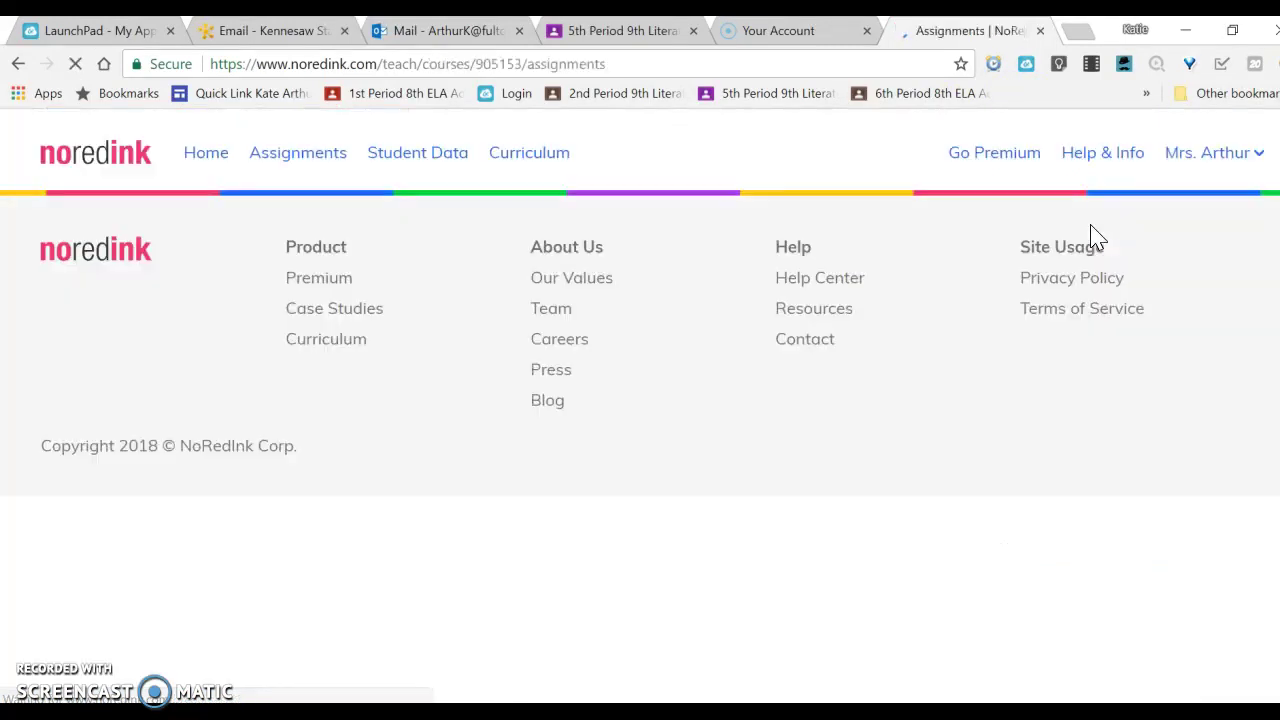
scroll(1011, 449, down, 2)
scroll(1011, 449, up, 1)
scroll(1010, 444, down, 3)
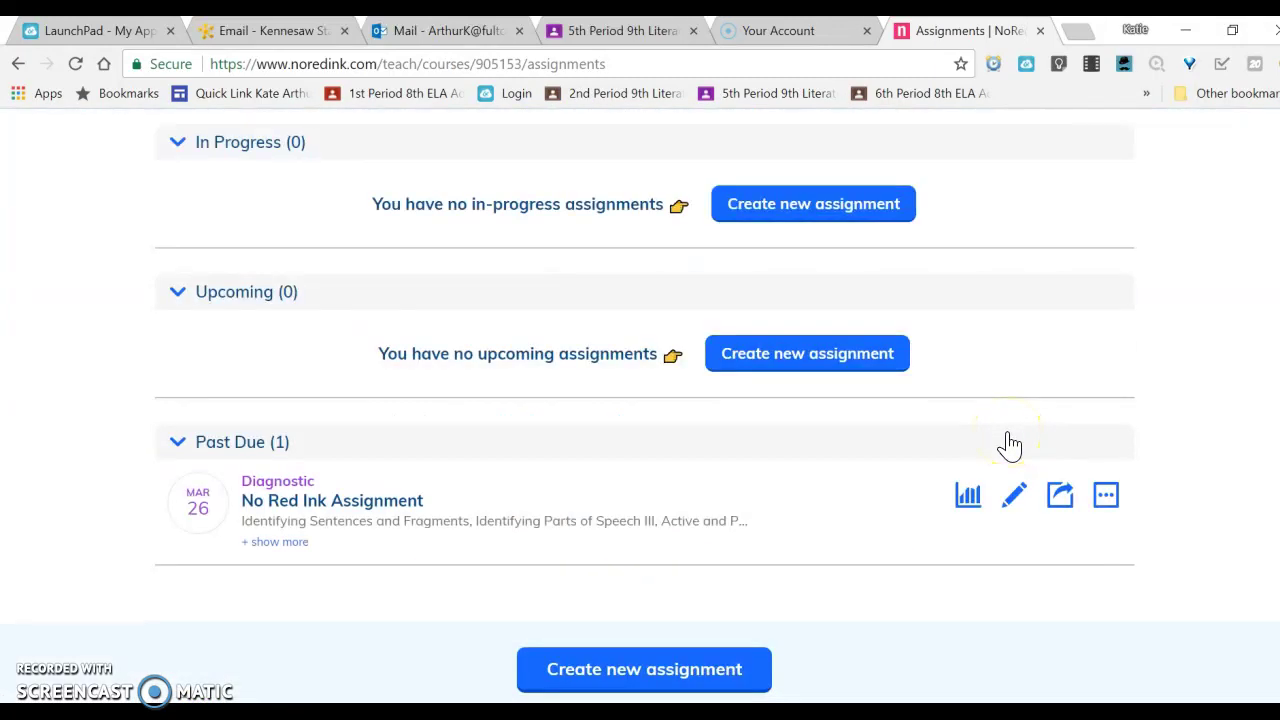
- Open the results of the past due No Red Ink Assignment diagnostic and examine class performance by topic
click(977, 505)
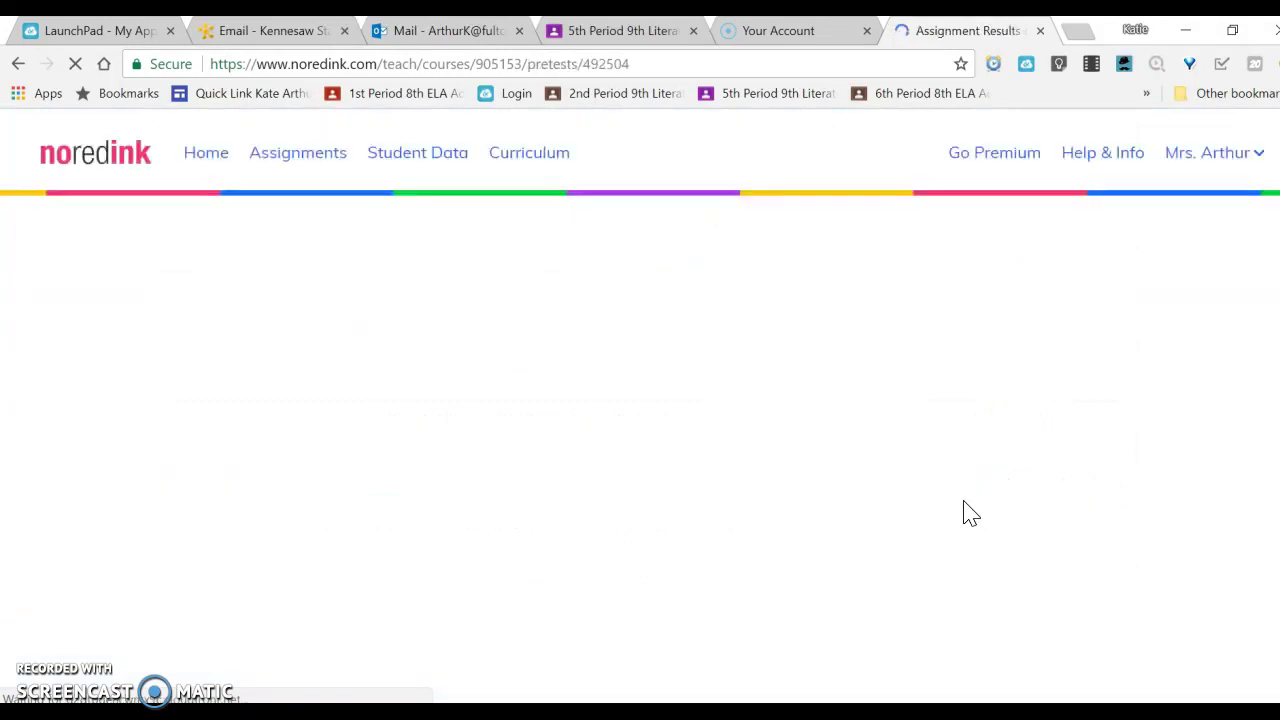
scroll(1085, 430, down, 3)
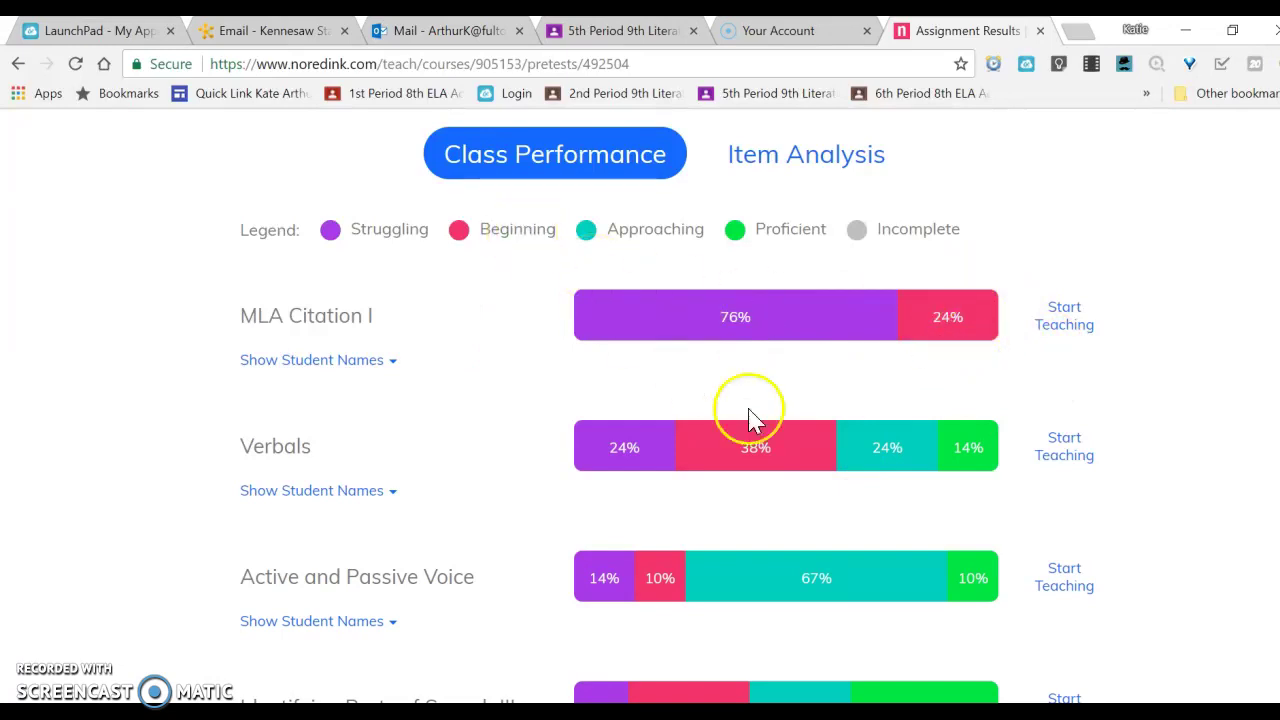
scroll(806, 451, down, 3)
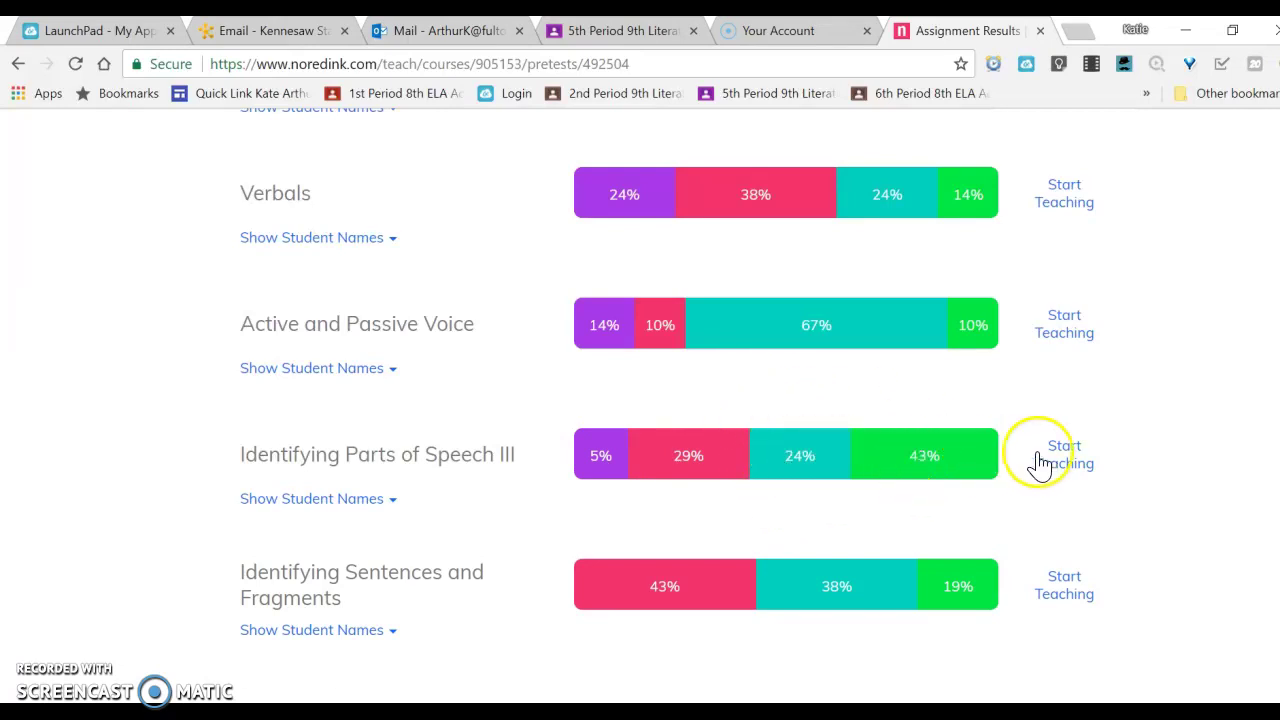
- Show the student names for Identifying Parts of Speech III, review their performance levels, and return to the teacher homepage
click(392, 500)
scroll(528, 478, down, 3)
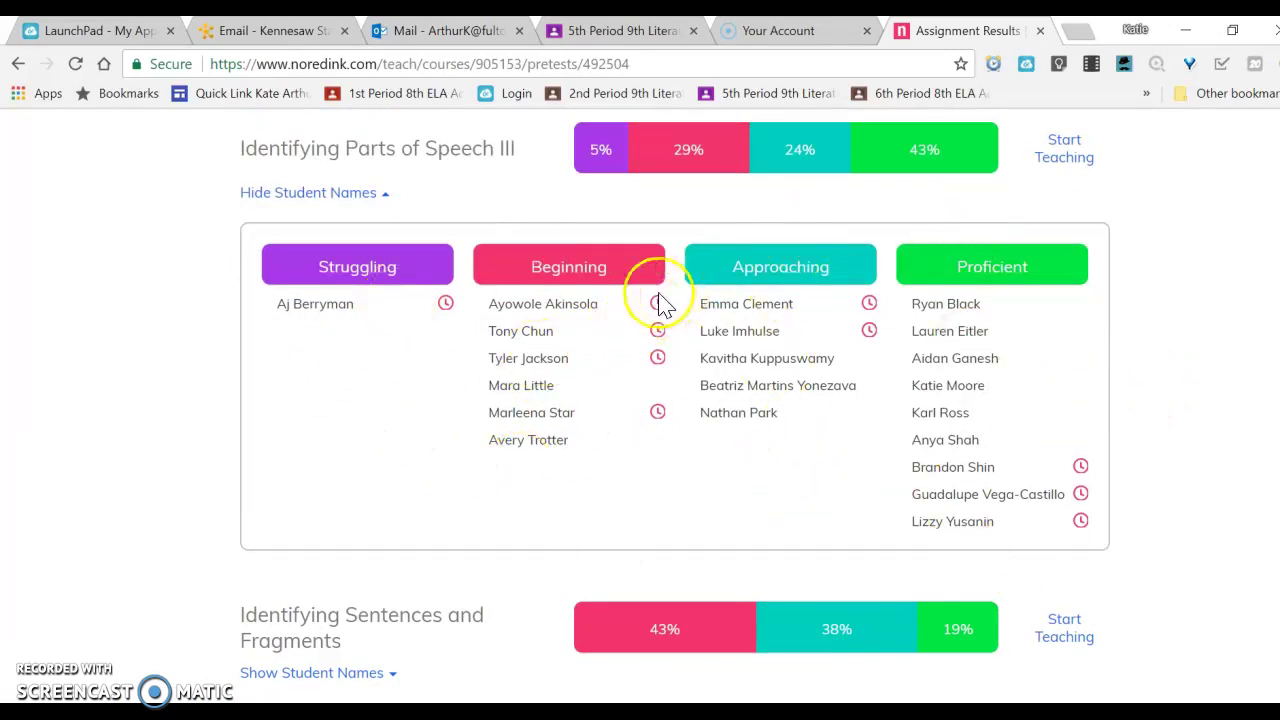
scroll(609, 457, up, 5)
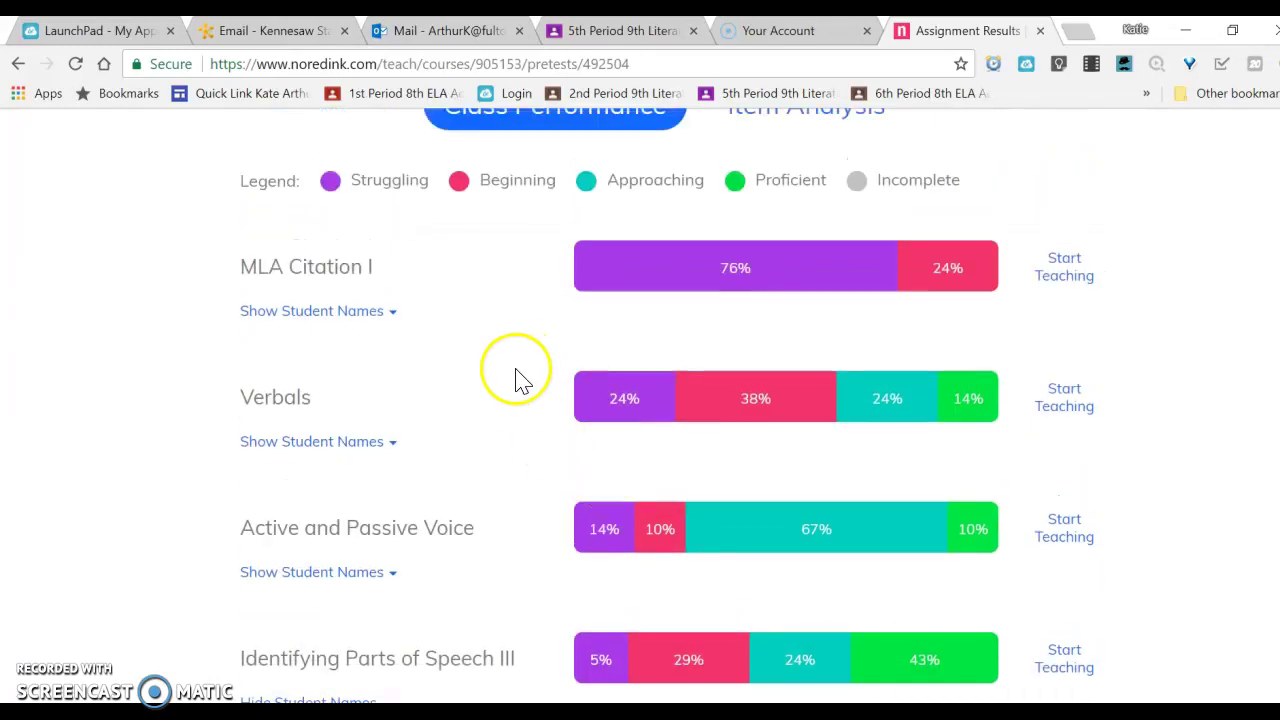
scroll(533, 420, up, 1)
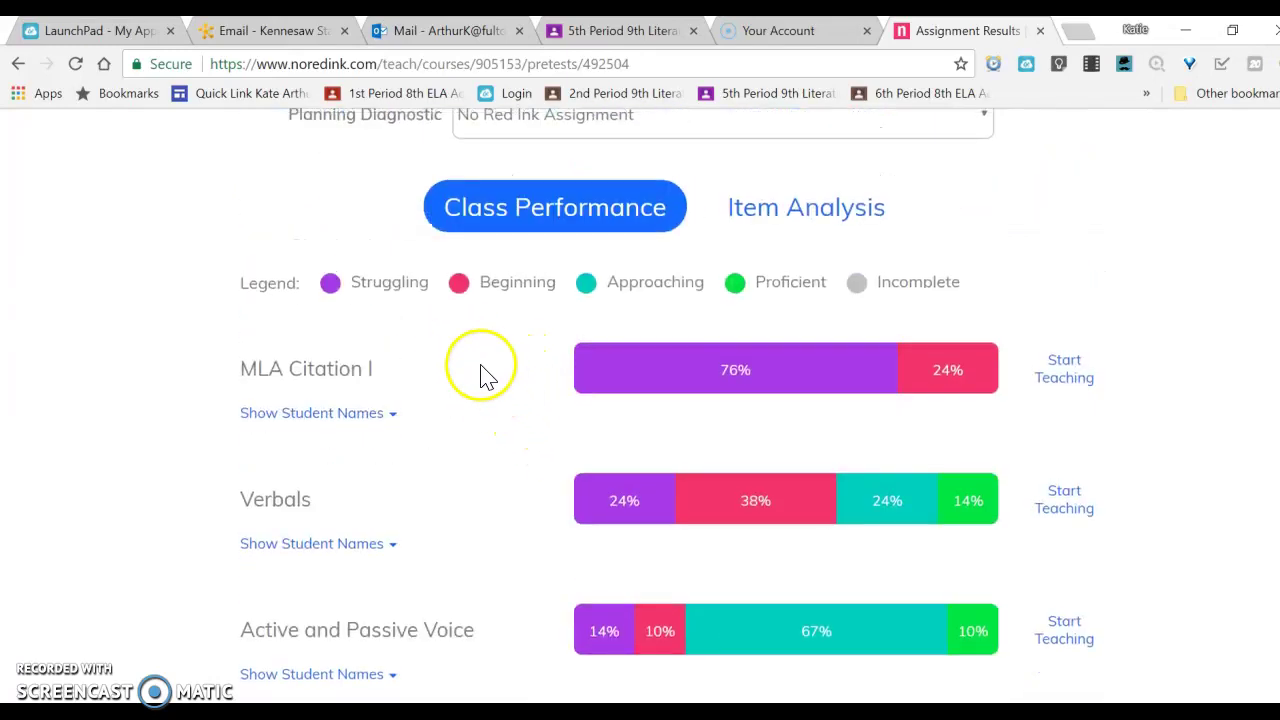
scroll(423, 449, up, 3)
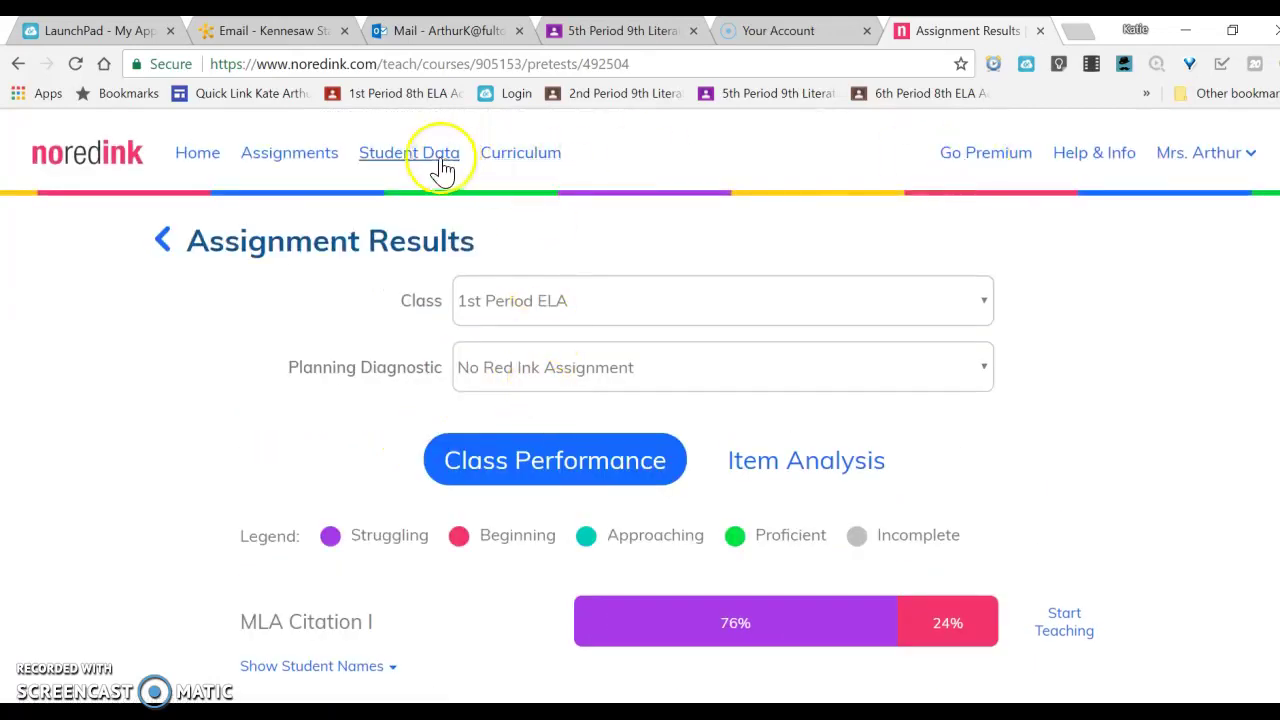
click(199, 156)
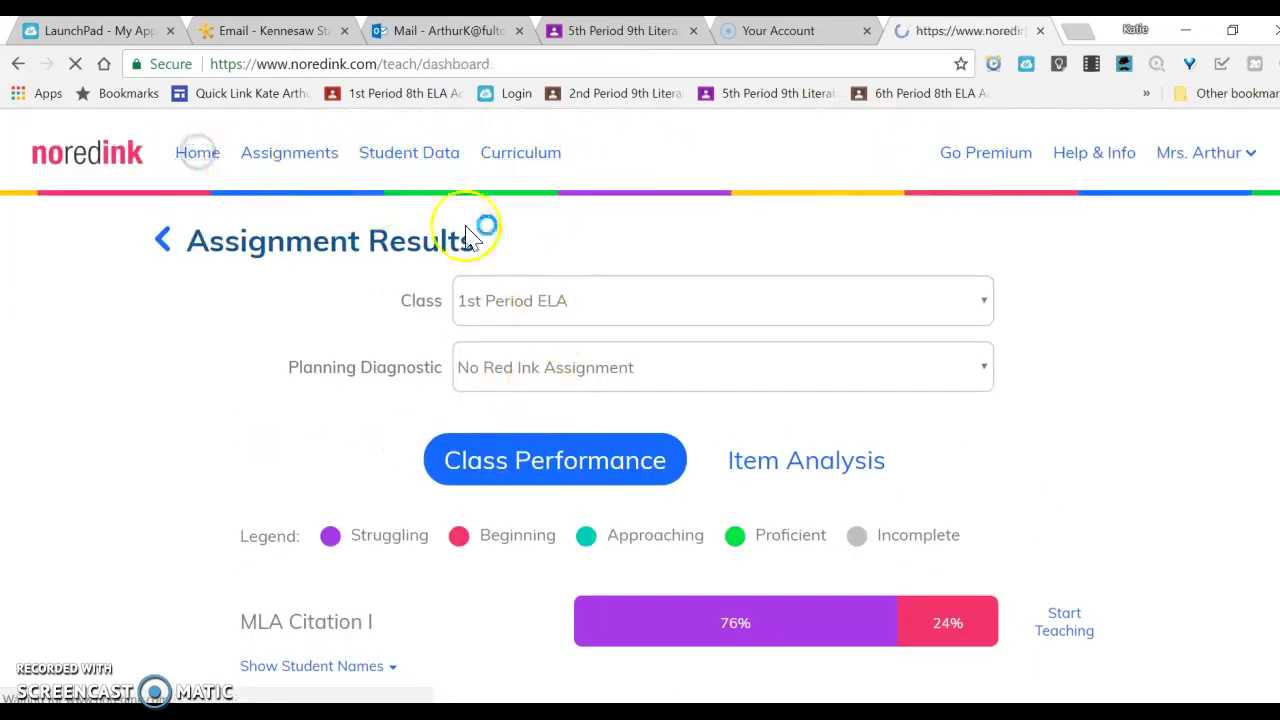